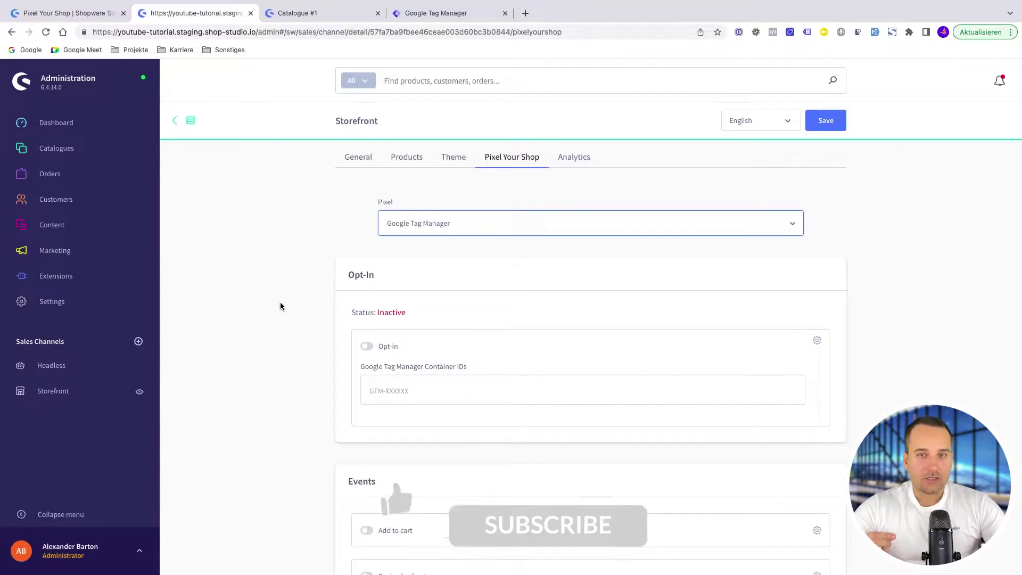
# Step: Look through the opt-in and event settings of the Storefront channel's Google Tag Manager pixel
pyautogui.scroll(-1, 281, 306)
pyautogui.scroll(-1, 281, 307)
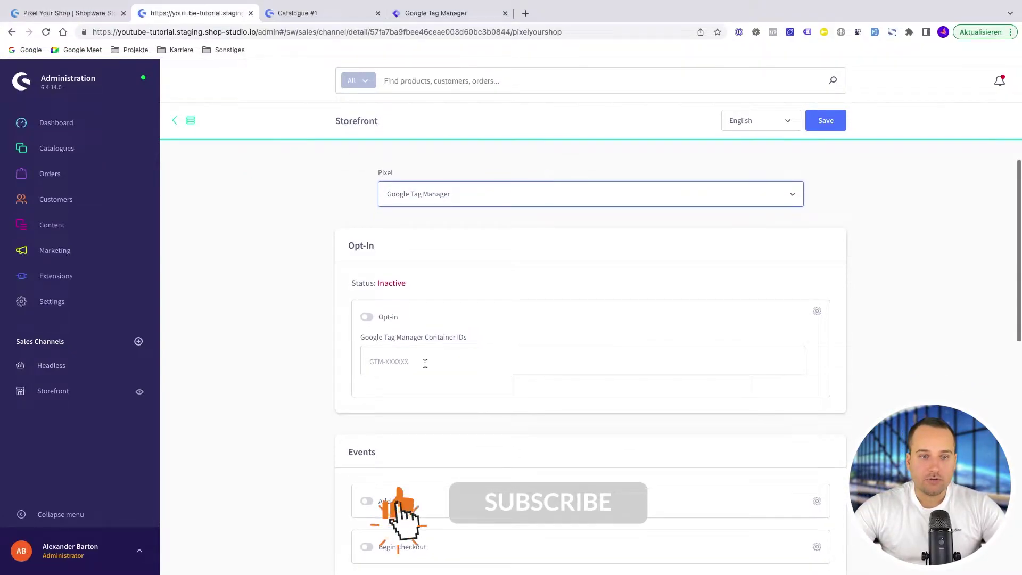
pyautogui.scroll(-2, 310, 375)
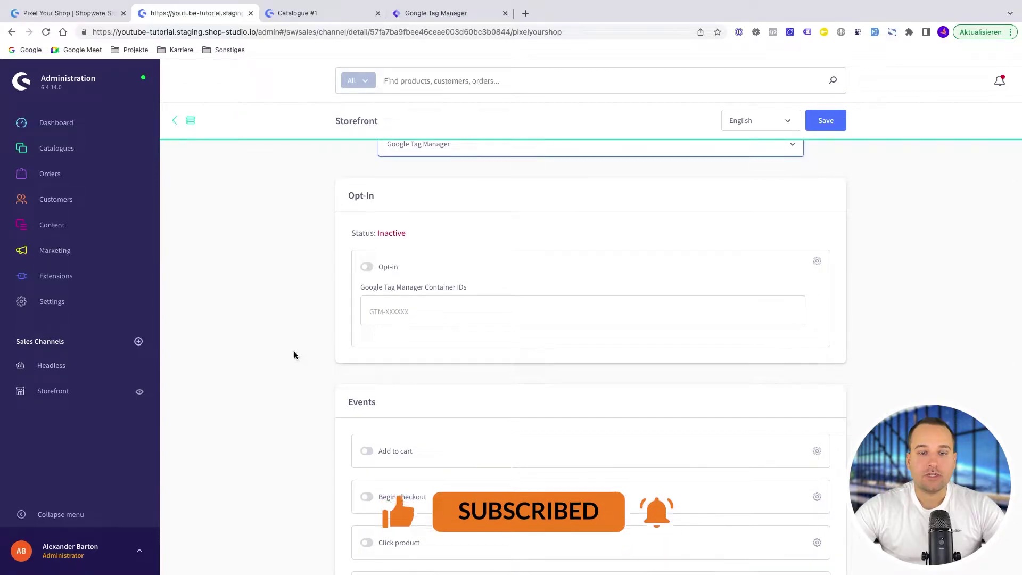
pyautogui.scroll(-2, 294, 355)
pyautogui.scroll(-2, 294, 355)
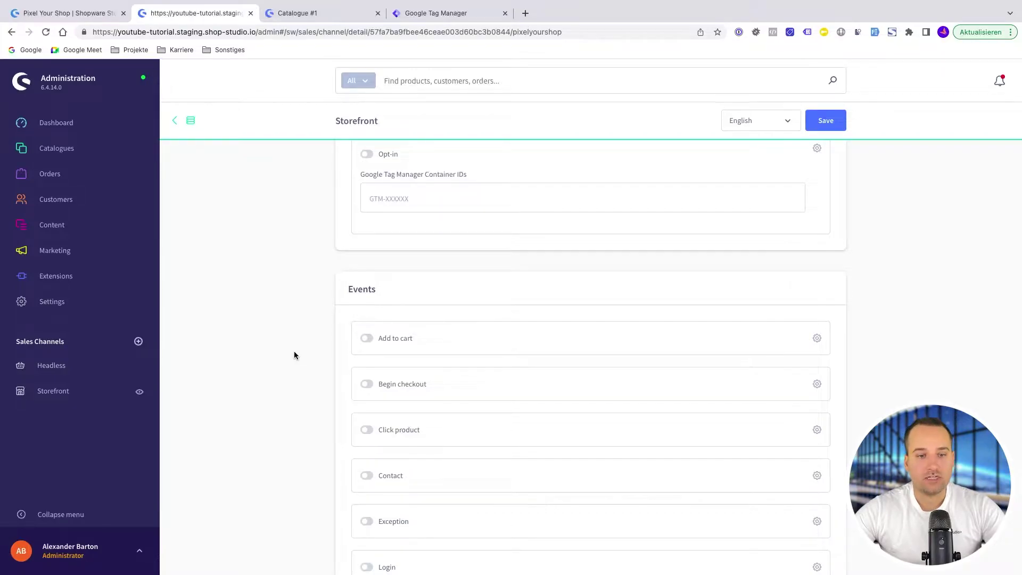
pyautogui.scroll(5, 294, 352)
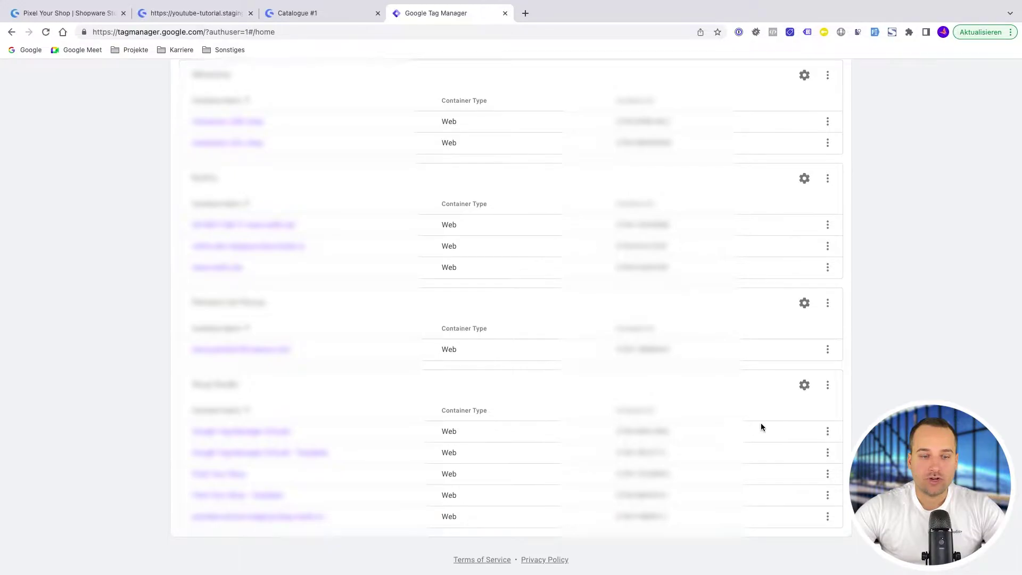
pyautogui.click(829, 387)
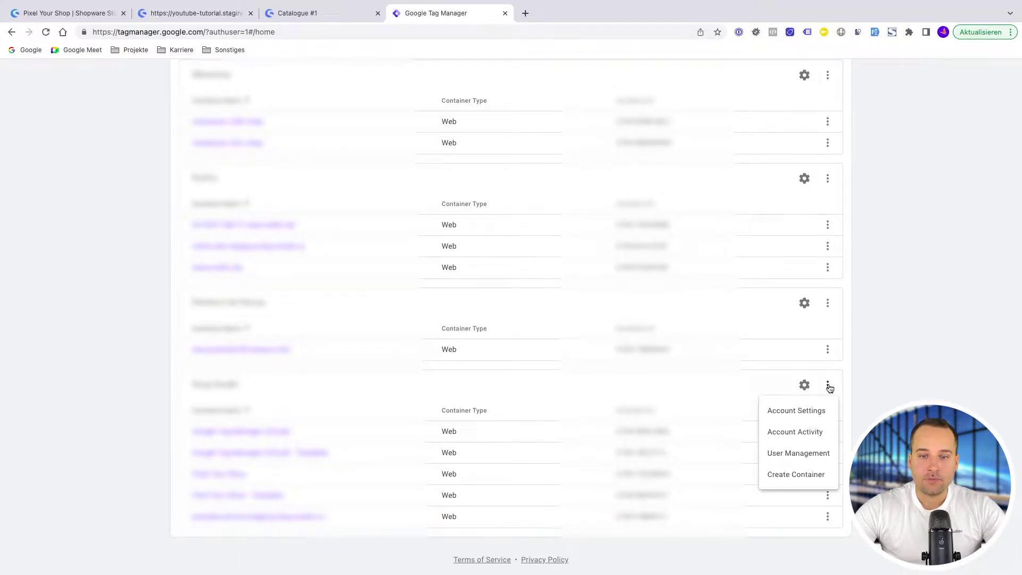
pyautogui.click(799, 475)
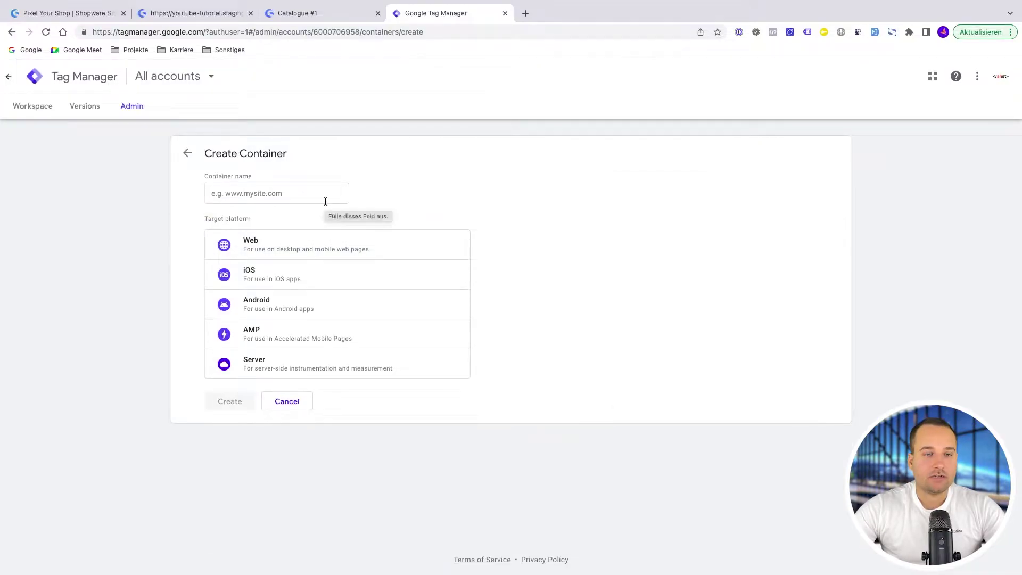
pyautogui.click(215, 14)
pyautogui.click(232, 33)
pyautogui.click(253, 33)
pyautogui.moveTo(256, 34); pyautogui.dragTo(36, 35)
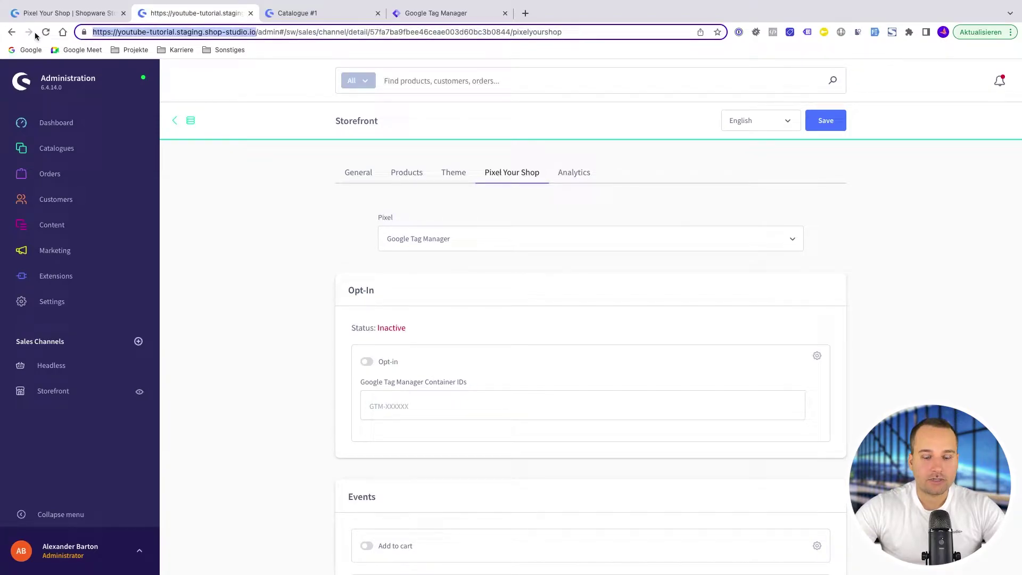
pyautogui.hotkey('ctrl', 'c')
pyautogui.click(436, 13)
pyautogui.hotkey('ctrl', 'v')
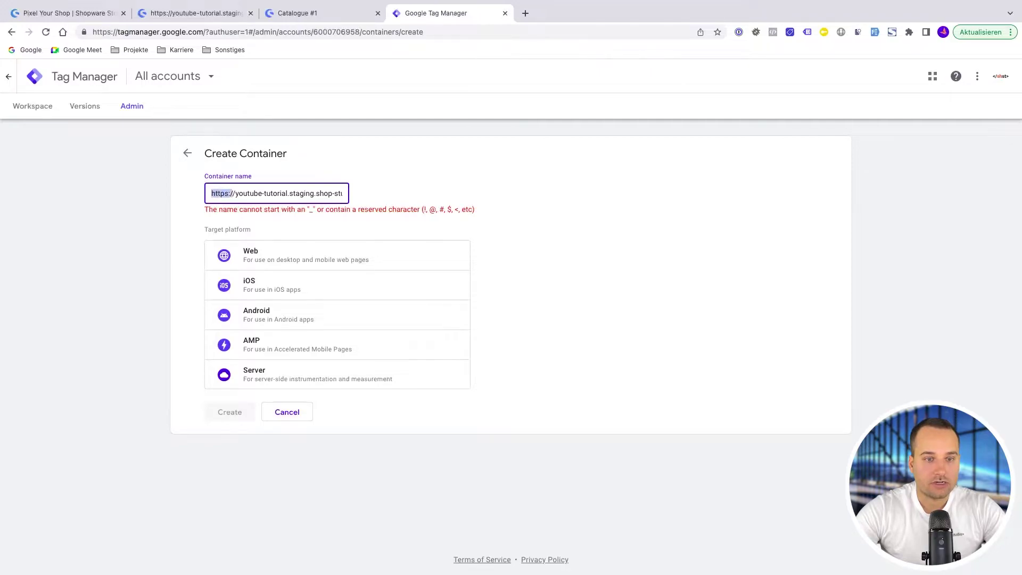
pyautogui.press('BackSpace')
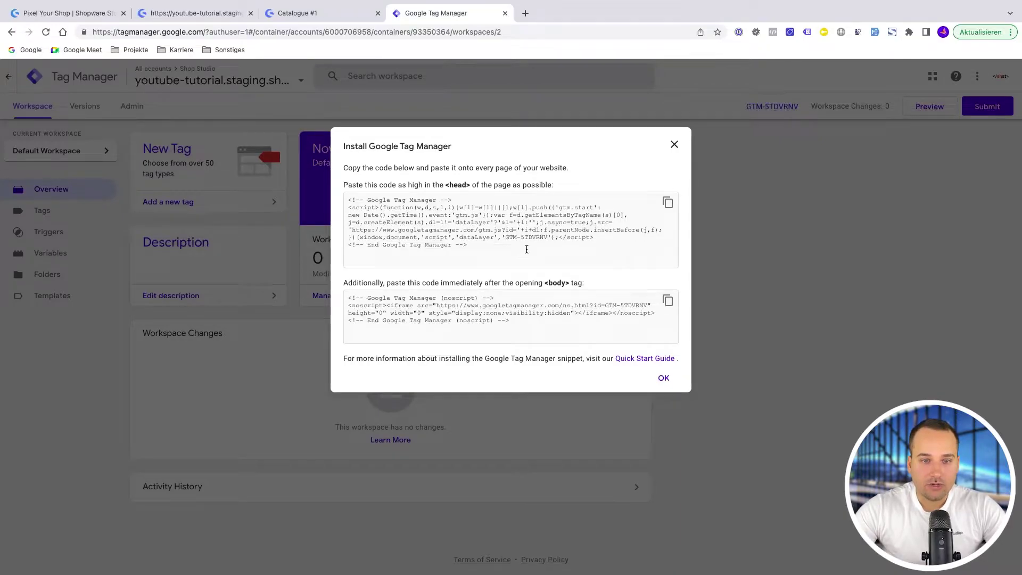
# Step: Copy the container ID GTM-5TDVRNV from the head install code of the new container
pyautogui.moveTo(547, 238); pyautogui.dragTo(507, 238)
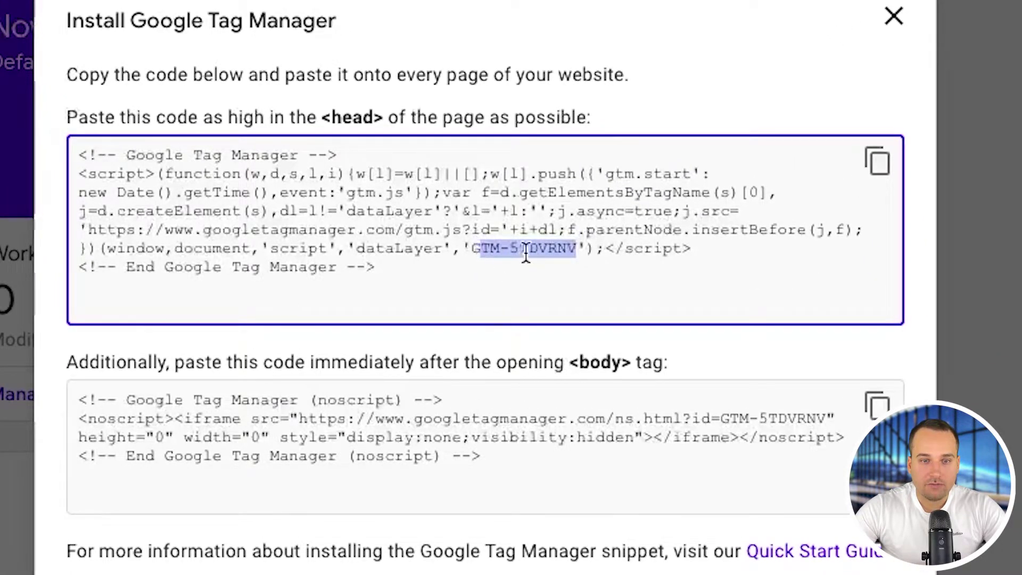
pyautogui.click(518, 286)
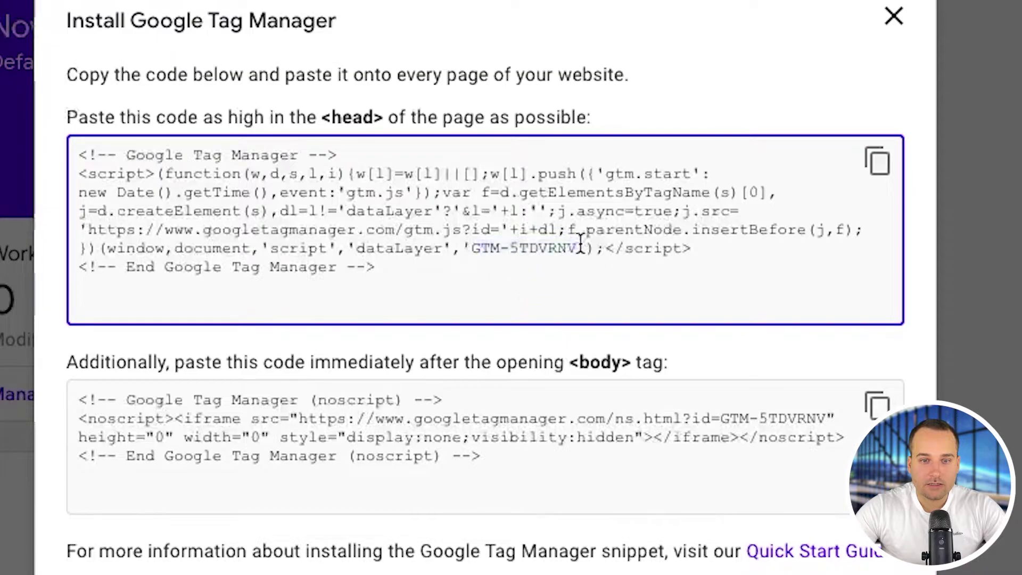
pyautogui.moveTo(576, 250); pyautogui.dragTo(458, 248)
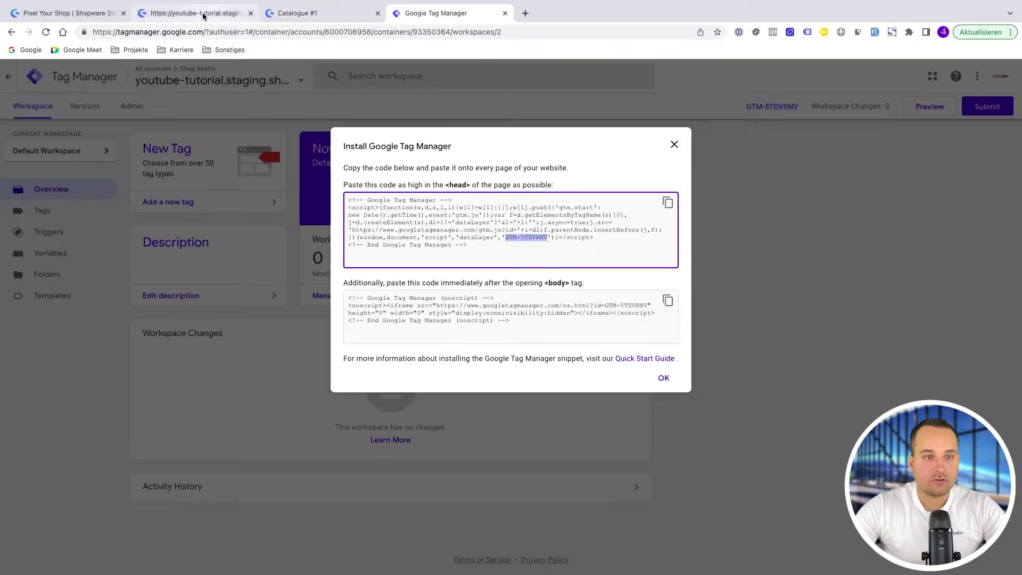
# Step: In the Shopware administration, add container ID GTM-5TDVRNV to the Storefront's Google Tag Manager pixel, activate its opt-in and save
pyautogui.click(202, 14)
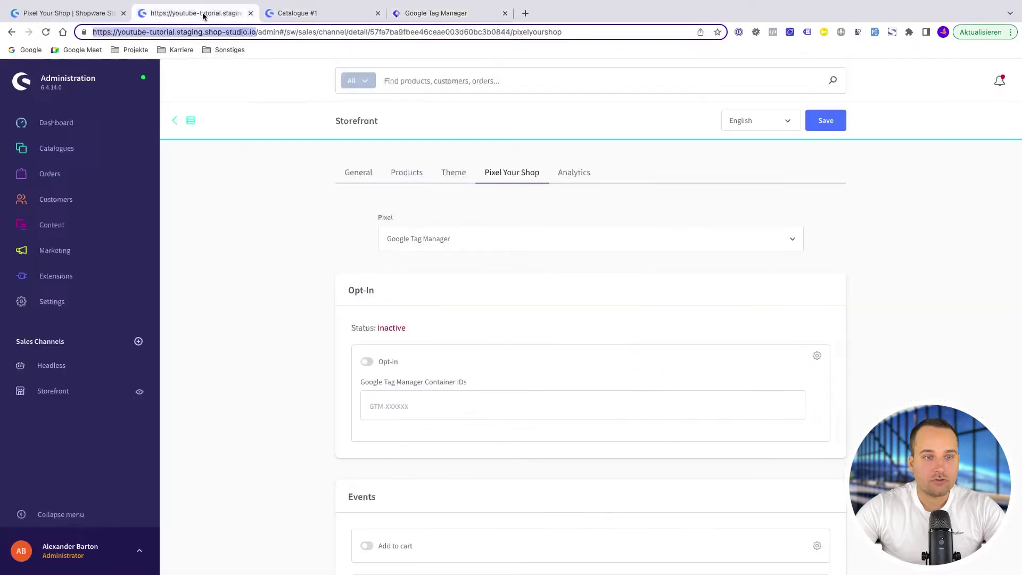
pyautogui.click(378, 397)
pyautogui.hotkey('ctrl', 'v')
pyautogui.click(367, 363)
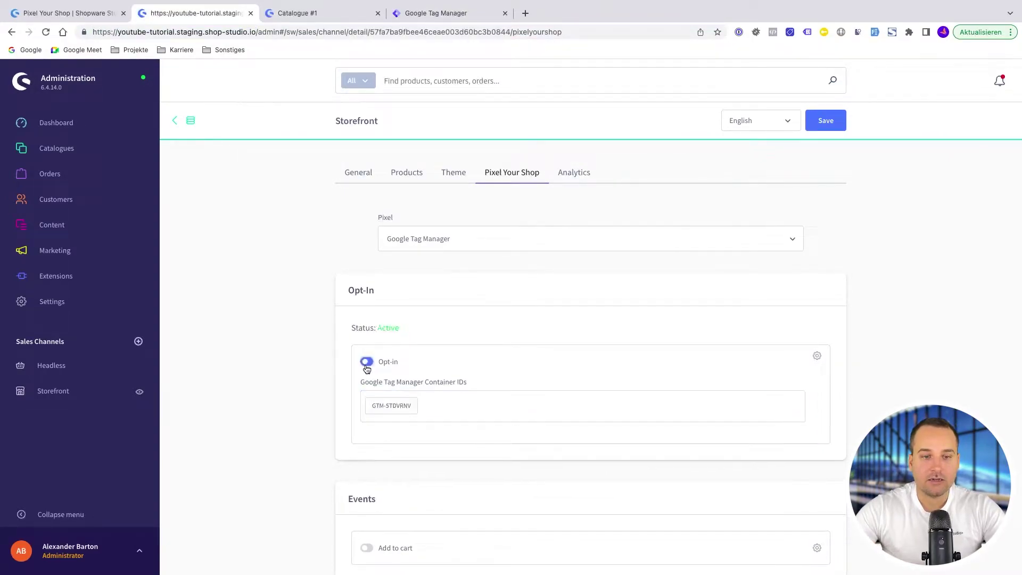
pyautogui.click(826, 120)
# Step: Back in Google Tag Manager, dismiss the installation instructions and open the container's administration settings
pyautogui.click(436, 13)
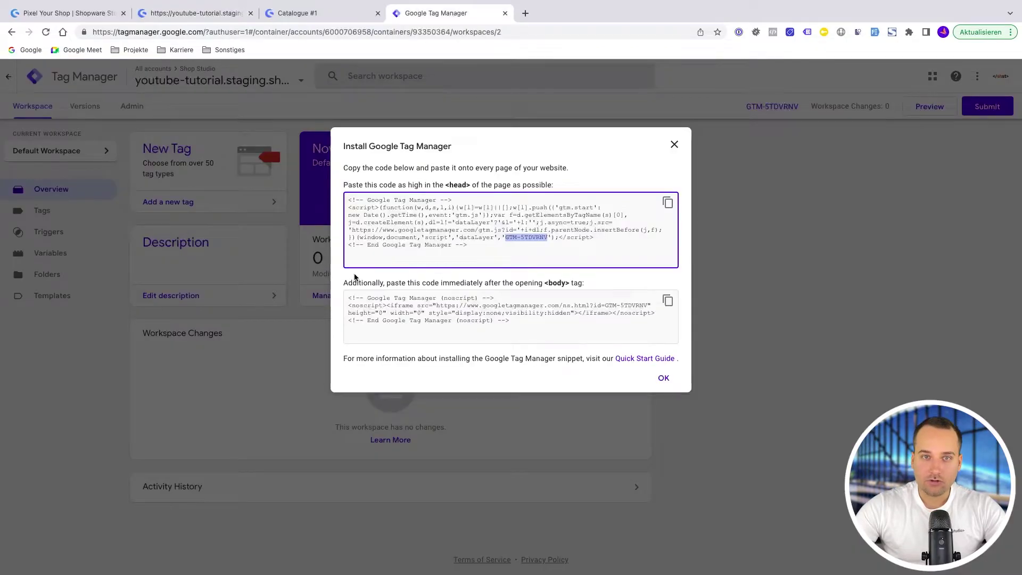
pyautogui.click(674, 143)
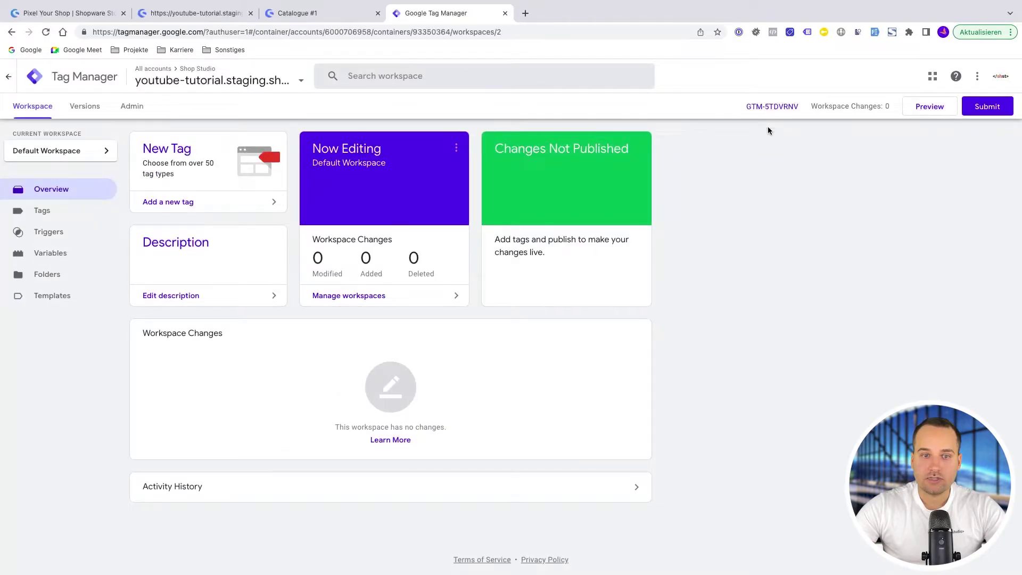
pyautogui.click(131, 108)
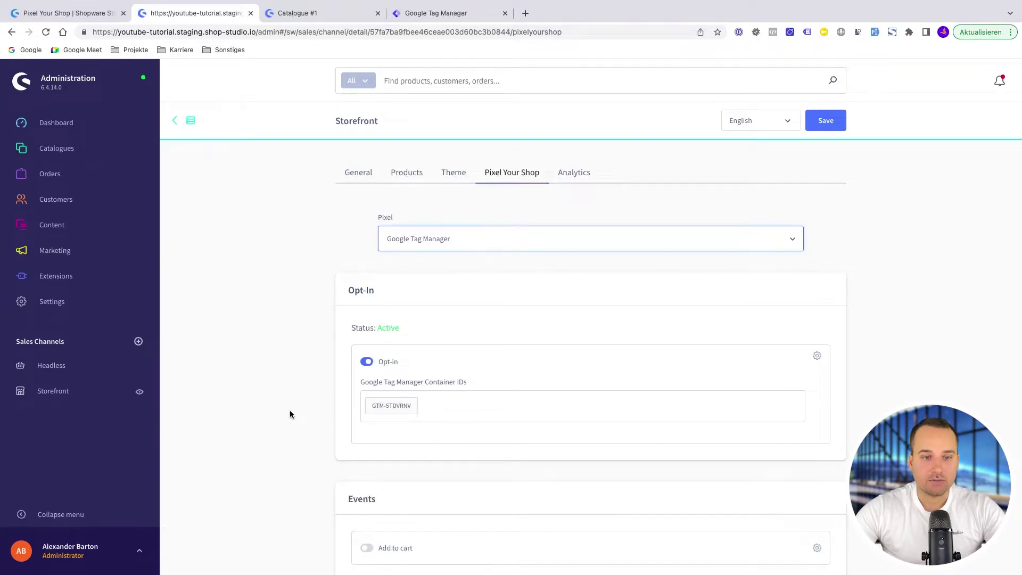
# Step: In the Shopware administration, activate all events of the Storefront's Google Tag Manager pixel and save the channel
pyautogui.scroll(-2, 290, 410)
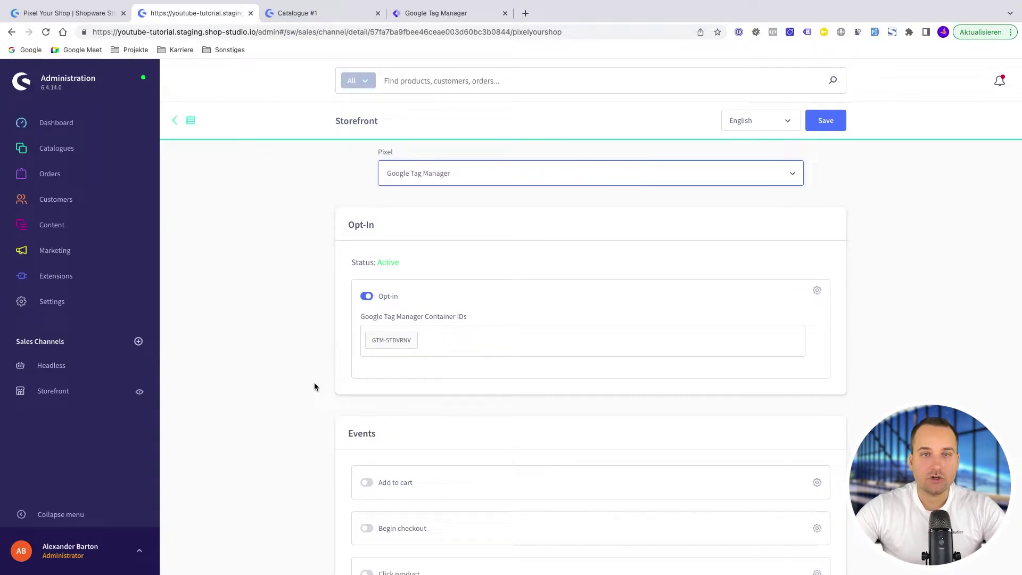
pyautogui.scroll(-5, 314, 385)
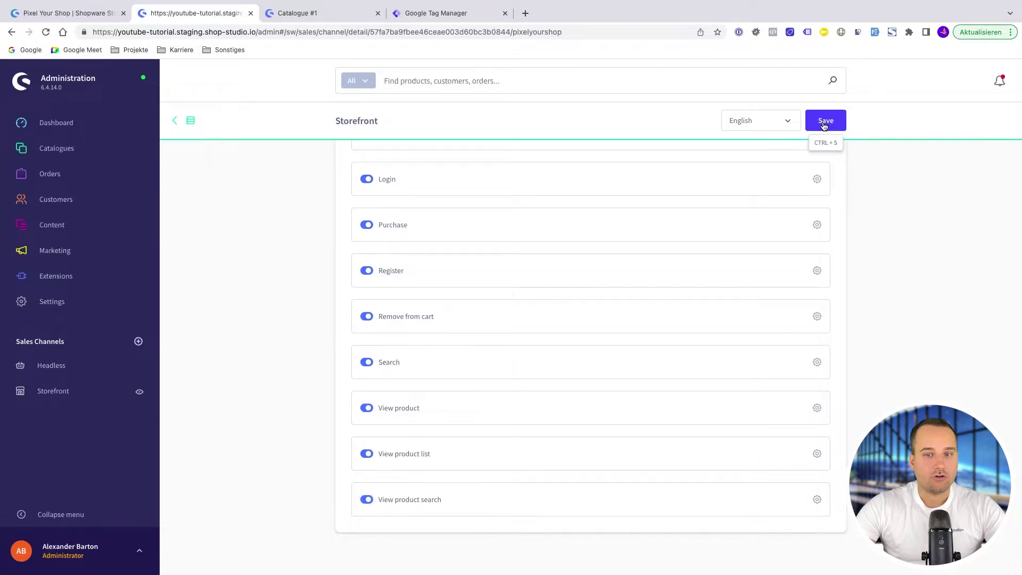
pyautogui.click(825, 122)
pyautogui.scroll(-10, 689, 328)
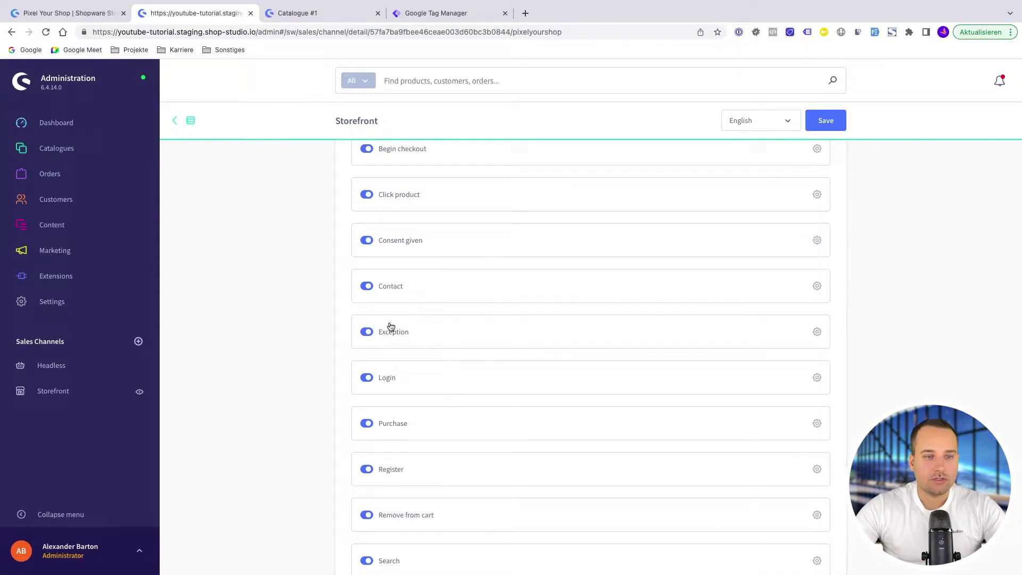
# Step: Open the configuration of the Pixel Your Shop extension and look through its settings
pyautogui.moveTo(125, 277)
pyautogui.click(194, 302)
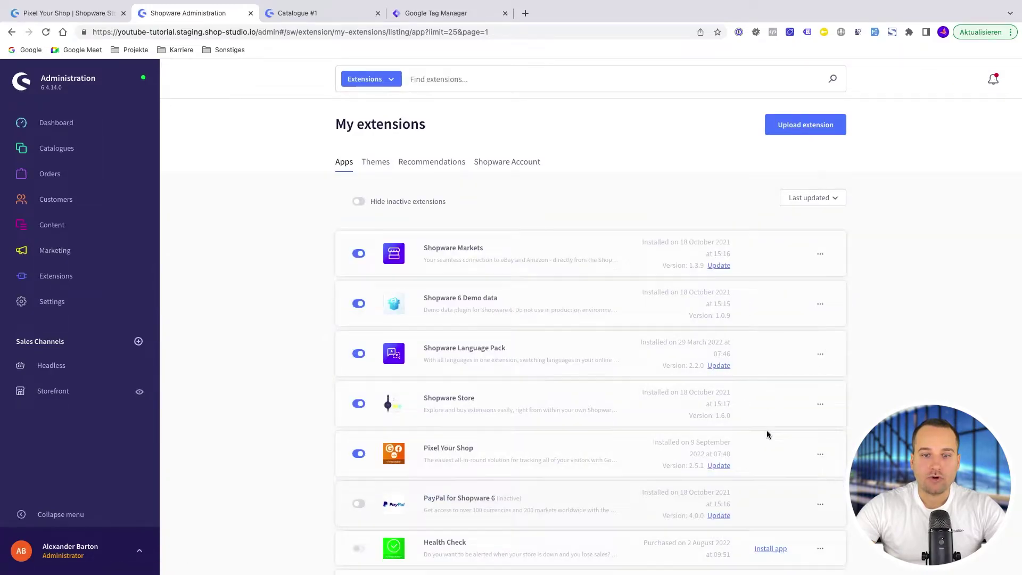
pyautogui.scroll(-2, 767, 434)
pyautogui.click(822, 393)
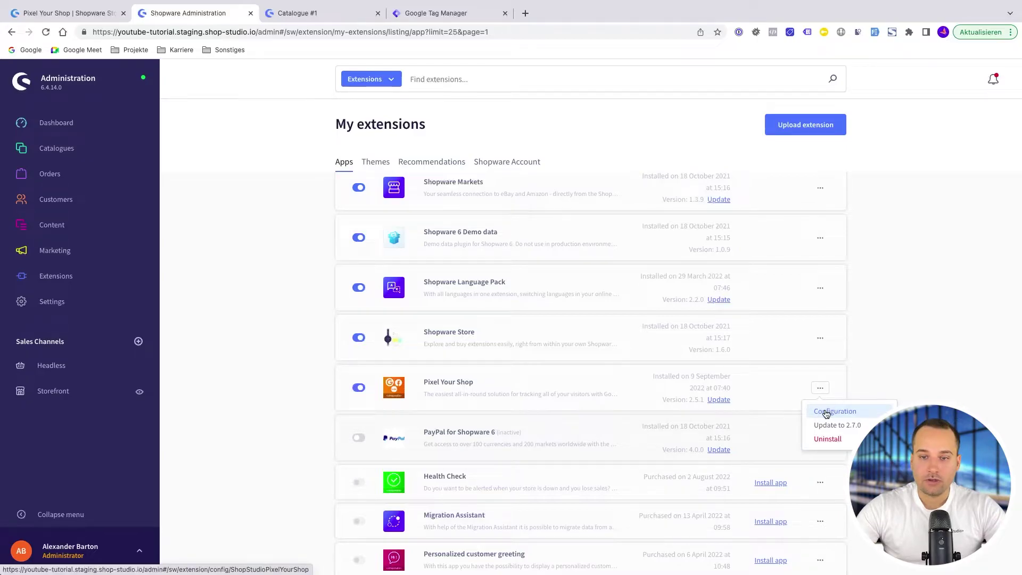
pyautogui.click(826, 412)
pyautogui.scroll(-5, 575, 458)
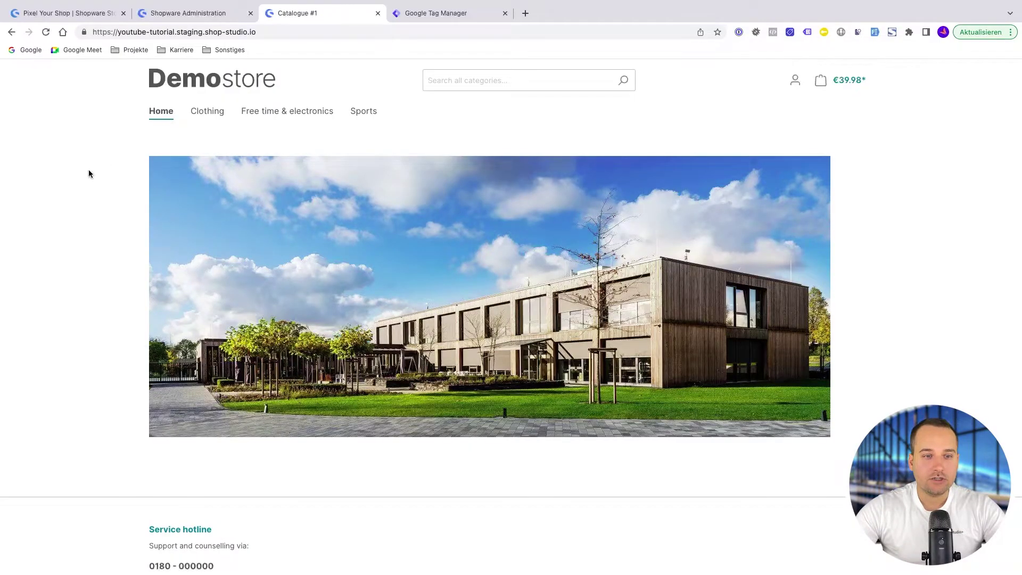
# Step: Switch to the Demostore home page and open the browser's developer console for it
pyautogui.rightClick(88, 169)
pyautogui.click(139, 375)
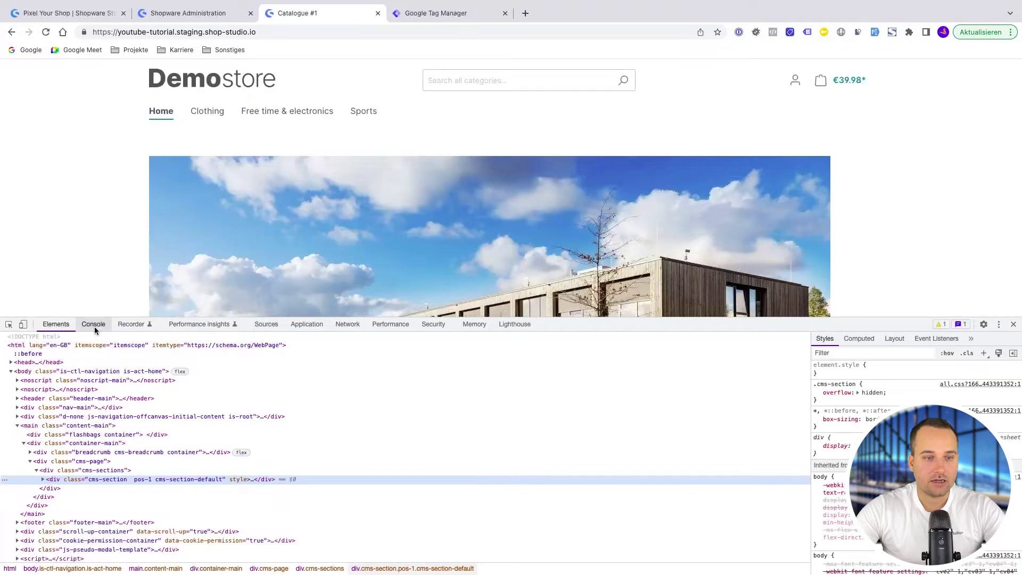
pyautogui.click(93, 326)
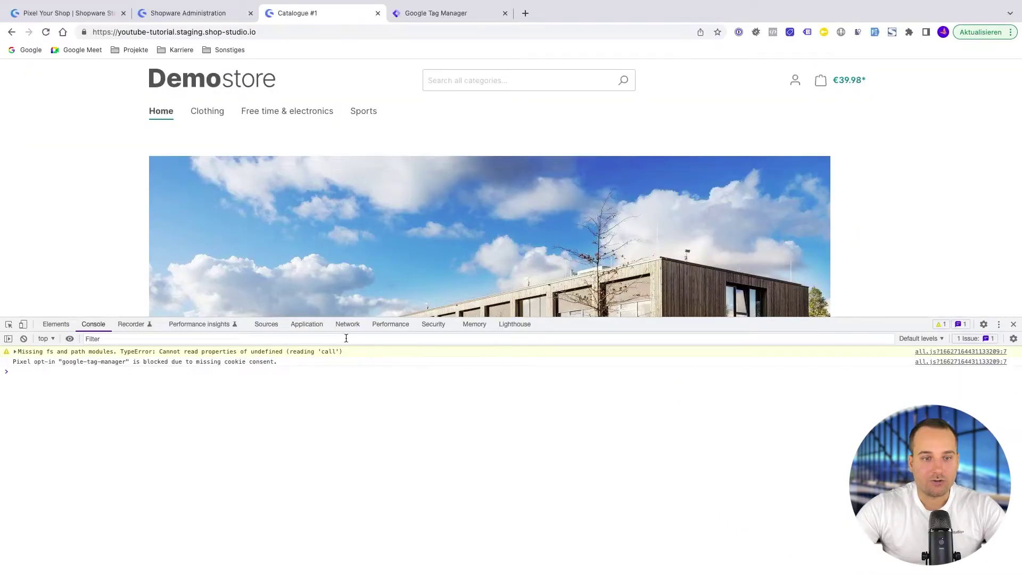
# Step: Clear the Demostore site's stored cookies in the developer tools and reload the page
pyautogui.click(307, 324)
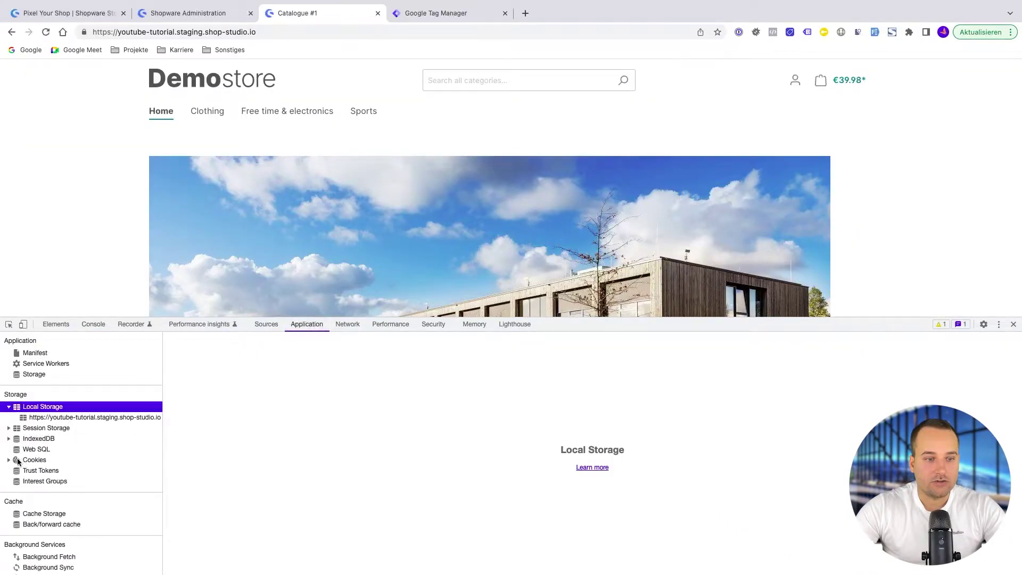
pyautogui.click(18, 462)
pyautogui.click(30, 472)
pyautogui.click(184, 544)
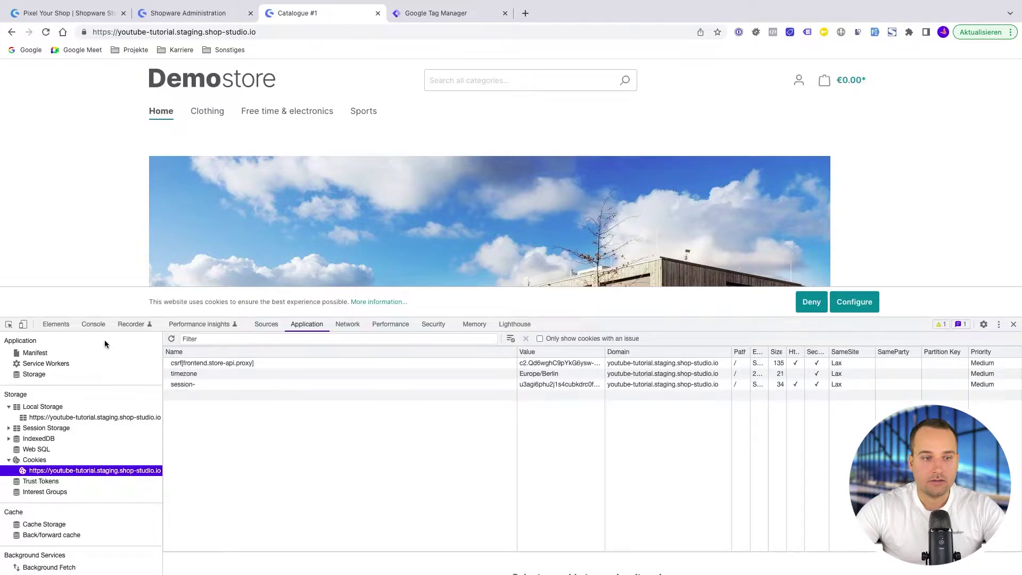
# Step: With the console shown, allow the Google Tag Manager marketing cookie in the shop's cookie preferences and save them
pyautogui.click(93, 324)
pyautogui.click(846, 302)
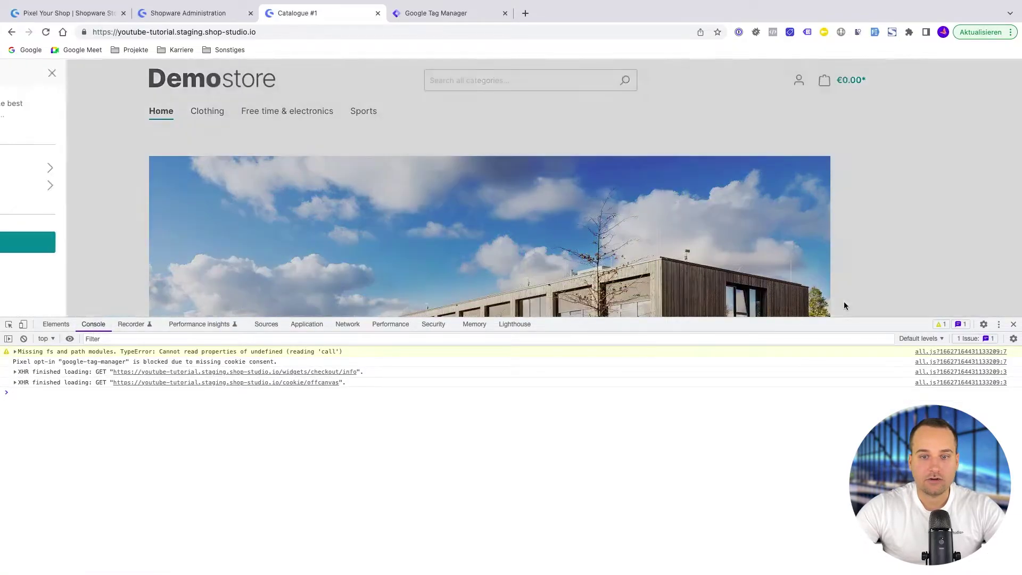
pyautogui.click(197, 186)
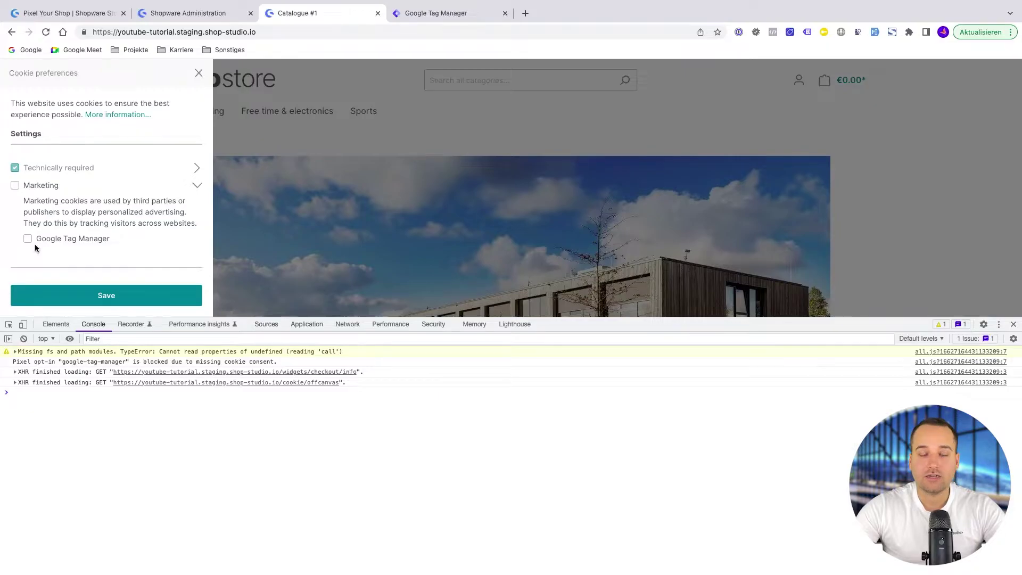
pyautogui.click(36, 247)
pyautogui.click(107, 296)
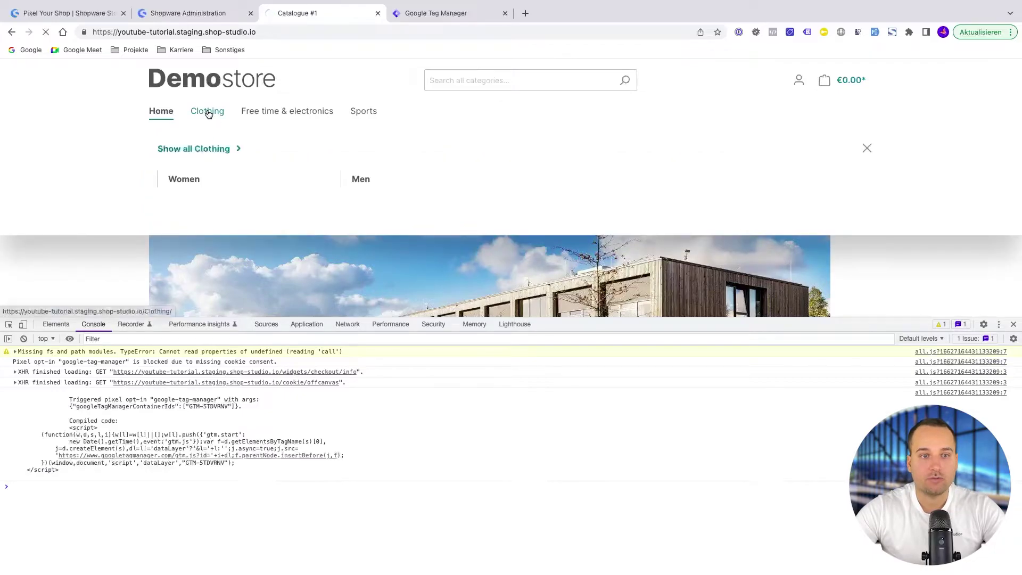
# Step: Open the Clothing category and examine the view-product-list event data logged in the console
pyautogui.click(207, 112)
pyautogui.scroll(-1, 360, 198)
pyautogui.scroll(4, 196, 425)
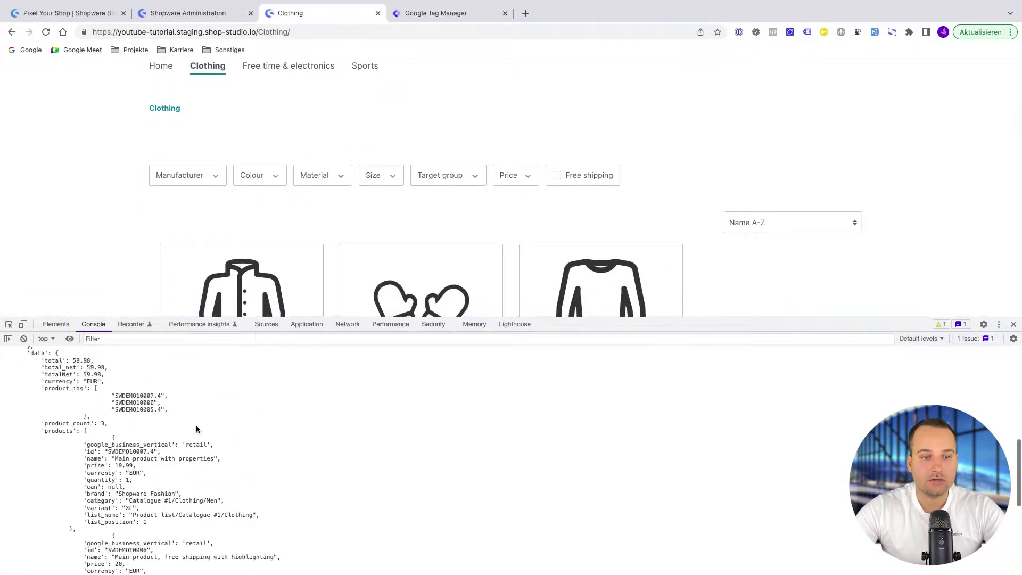
pyautogui.scroll(6, 196, 429)
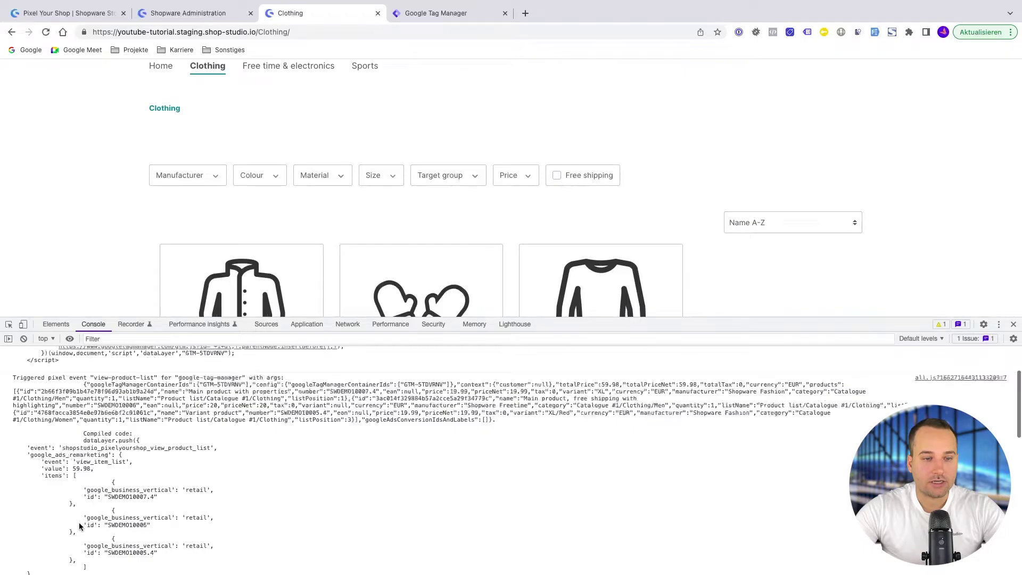
pyautogui.scroll(-6, 365, 233)
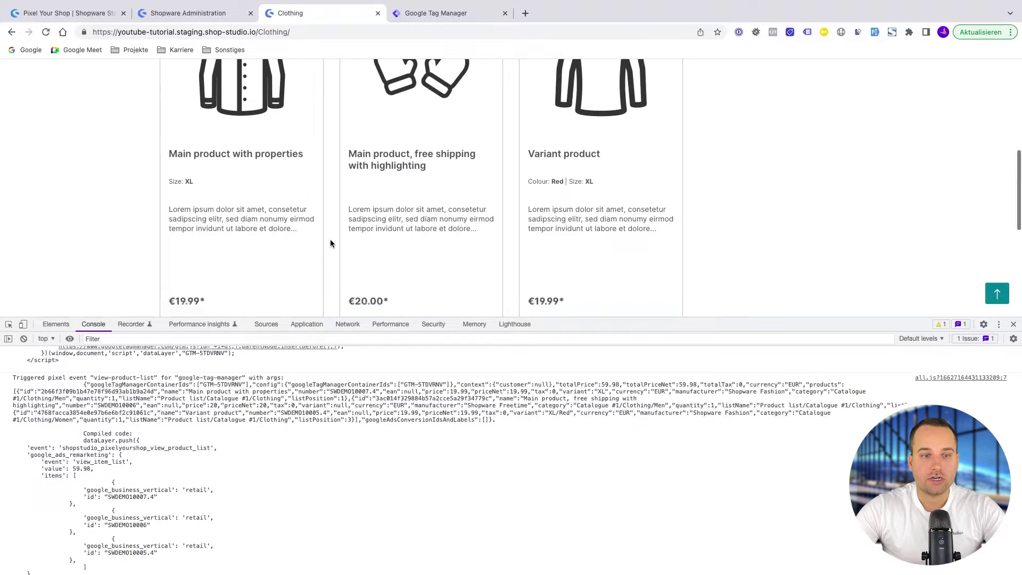
# Step: Add "Main product with properties" to the shopping cart and examine the add-to-cart event data in the console
pyautogui.click(284, 224)
pyautogui.scroll(5, 299, 396)
pyautogui.scroll(2, 202, 411)
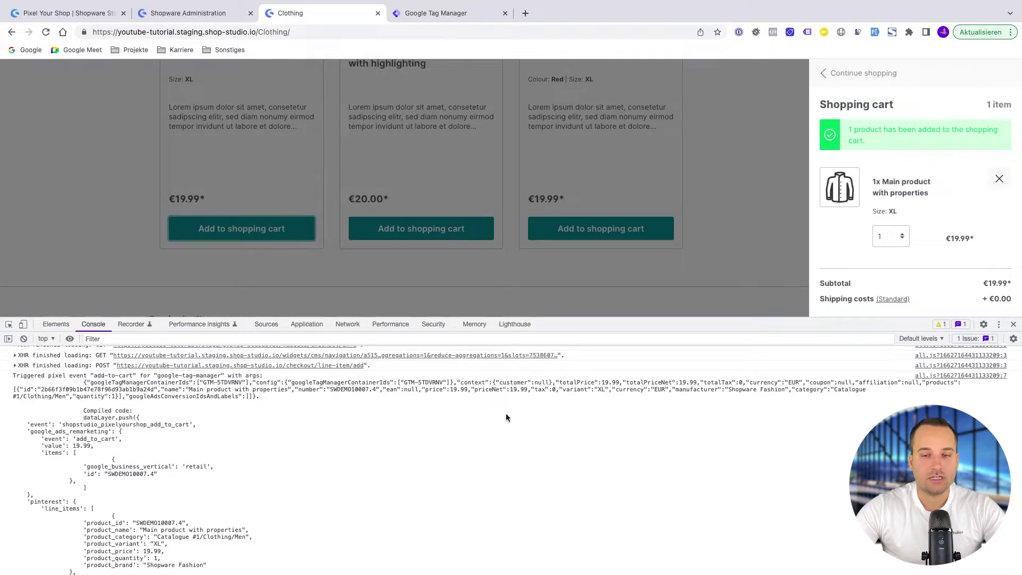
pyautogui.scroll(-10, 481, 400)
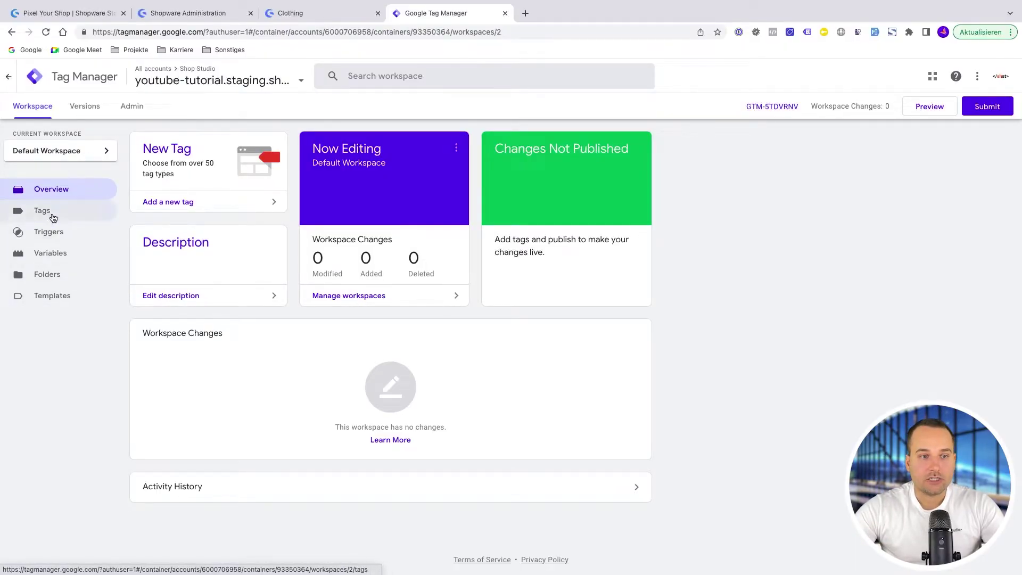
# Step: Look through the Tag Manager workspace's tags, triggers and variables
pyautogui.click(80, 215)
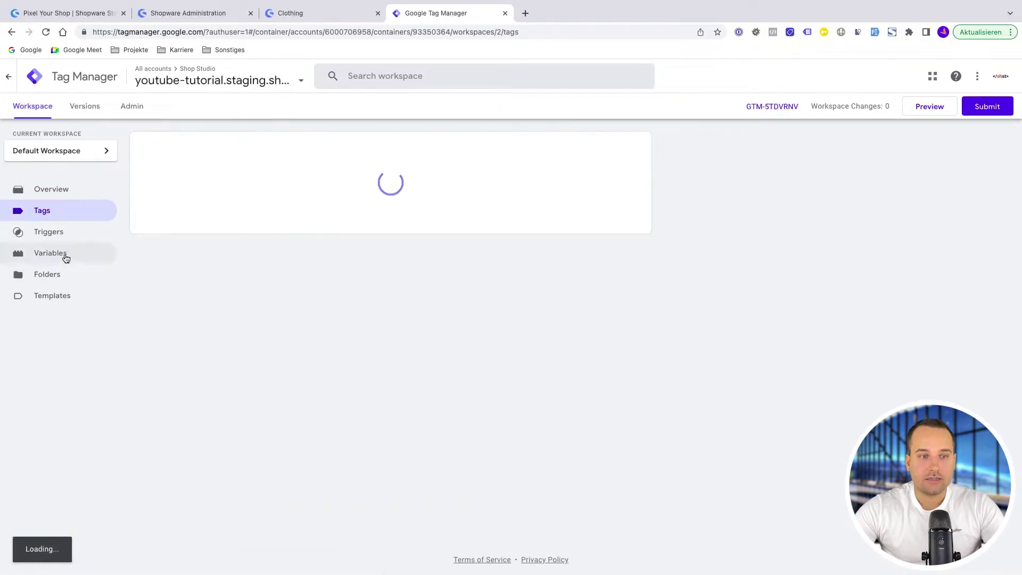
pyautogui.click(65, 239)
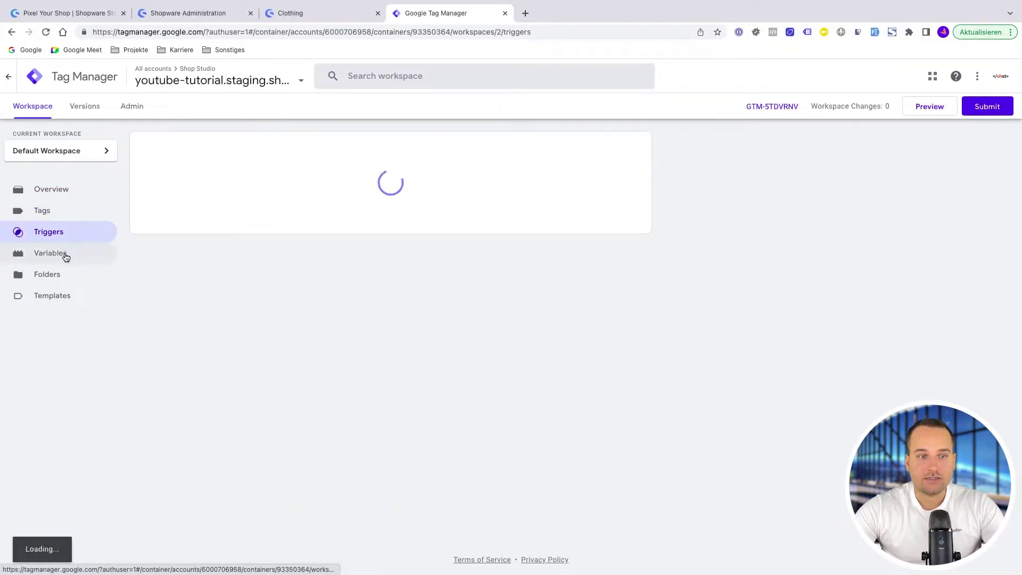
pyautogui.click(65, 256)
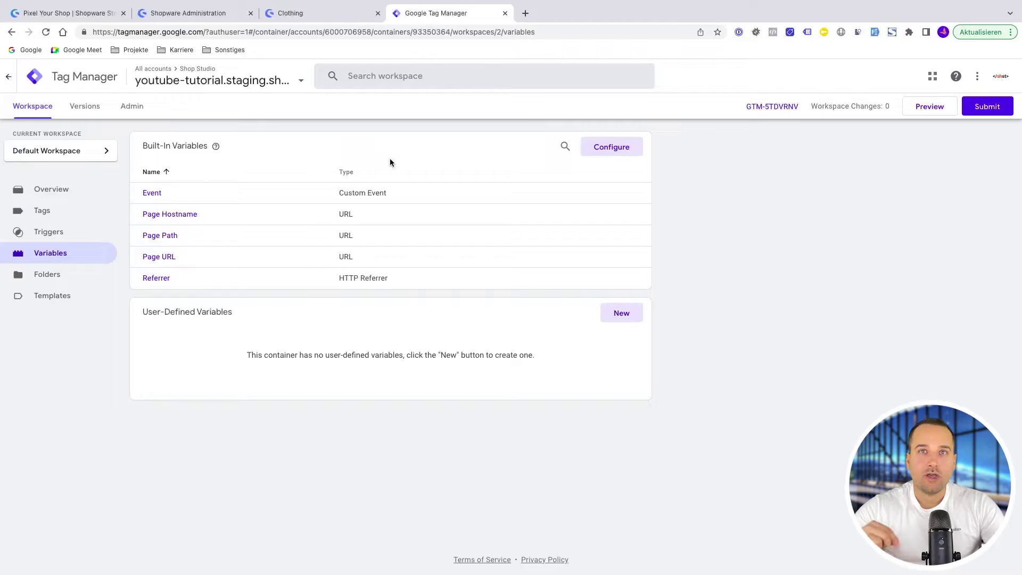
# Step: On the Pixel Your Shop page in the Shopware store, open the documentation linked in the installation manual
pyautogui.click(65, 12)
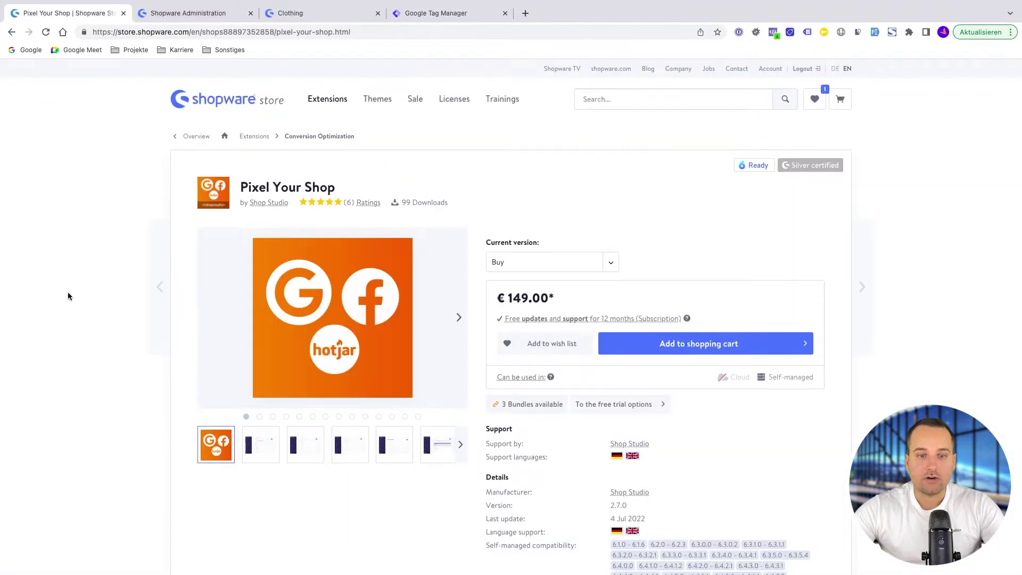
pyautogui.scroll(-10, 68, 297)
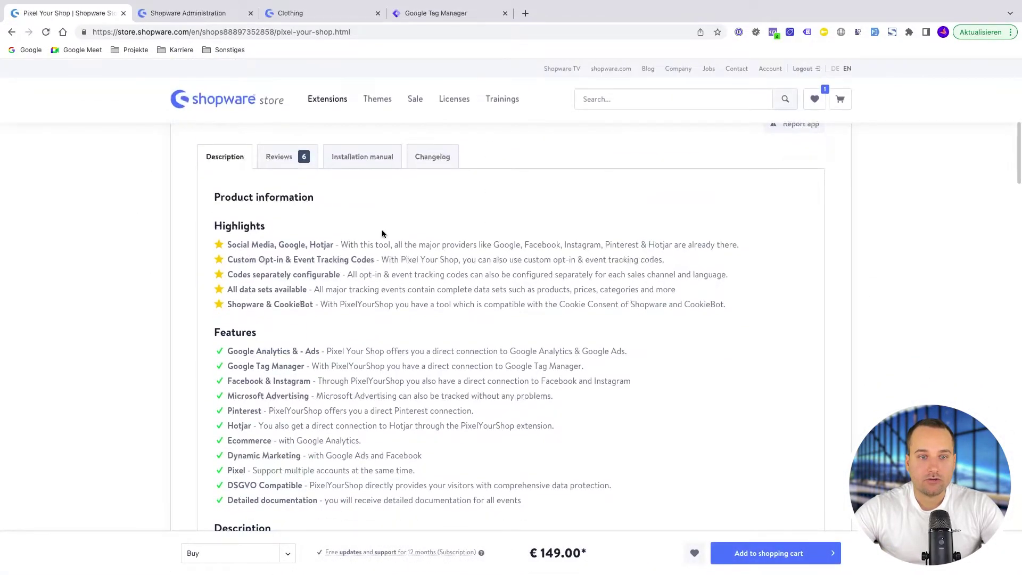
pyautogui.click(362, 166)
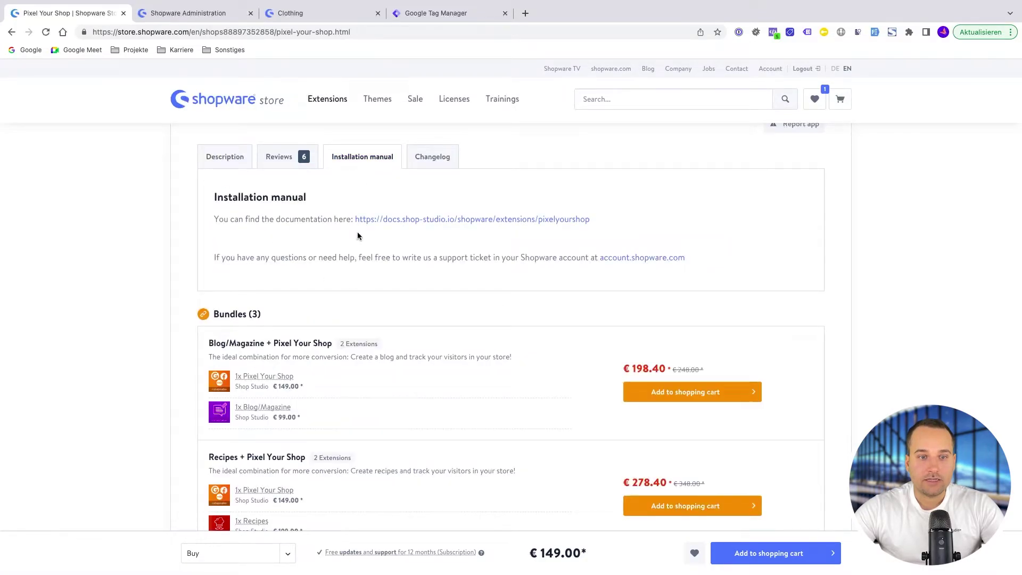
pyautogui.click(399, 220)
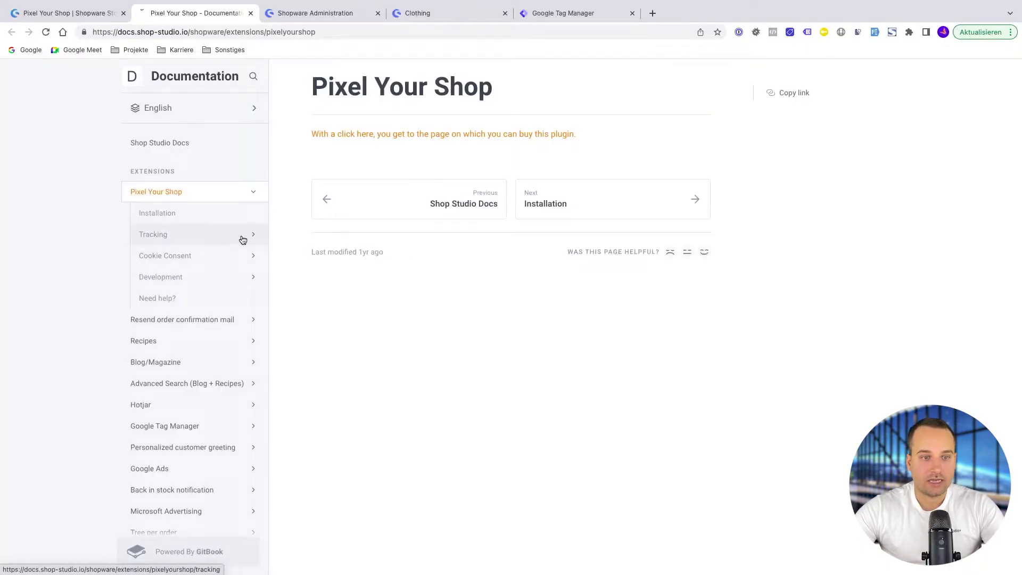
# Step: Find the Google Tag Manager page in the documentation's tracking section and open the gtm-template-1.2.0.json template
pyautogui.click(241, 238)
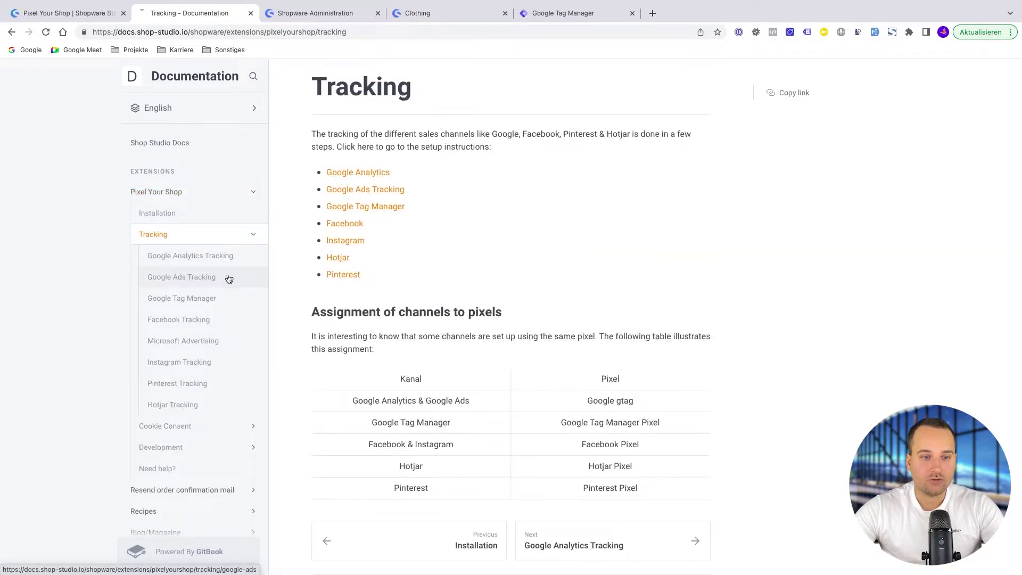
pyautogui.click(194, 298)
pyautogui.scroll(-1, 709, 315)
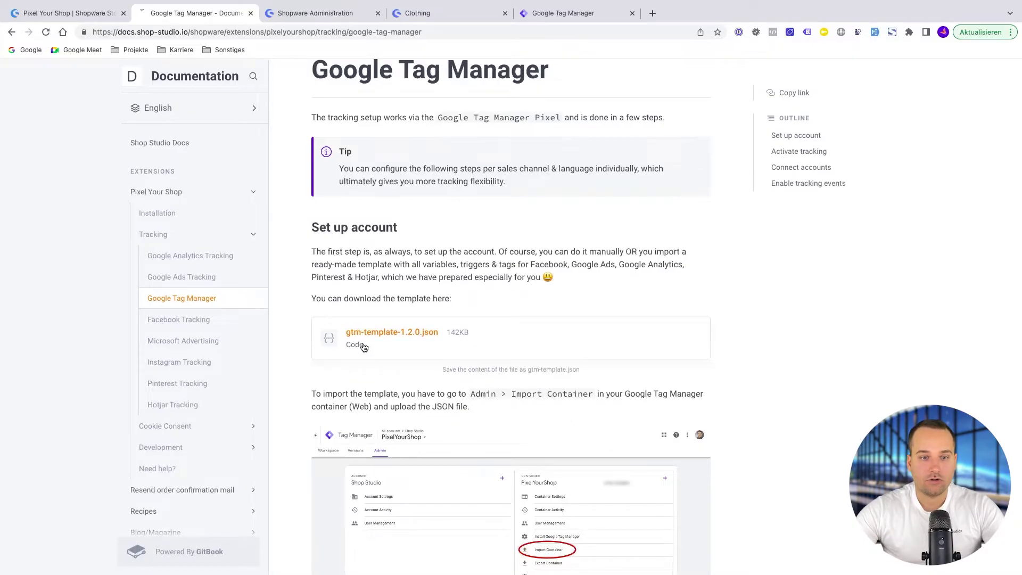
pyautogui.click(422, 346)
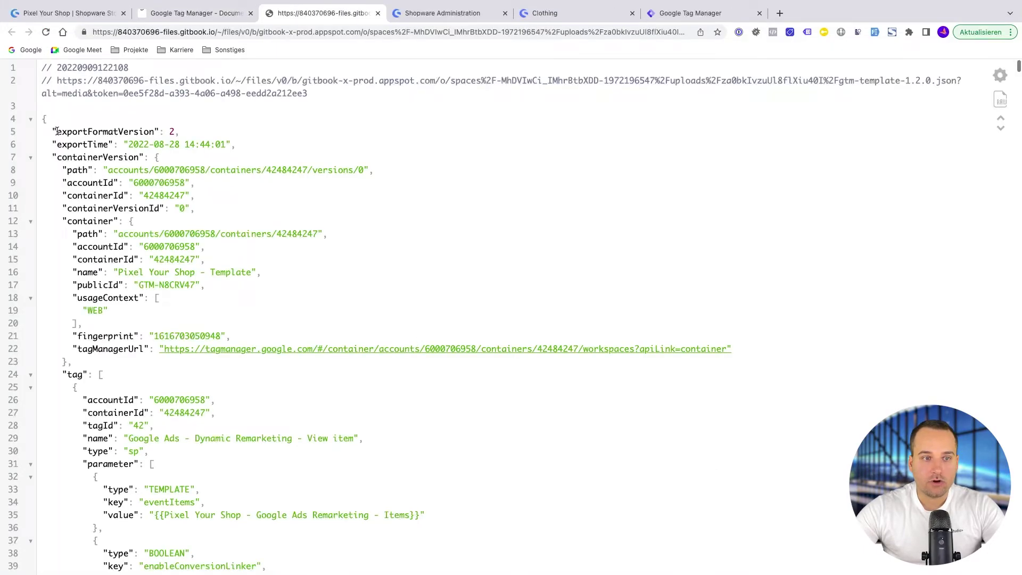
# Step: Highlight the comment lines at the start of the template file and view the JSON code through to its end
pyautogui.moveTo(319, 95); pyautogui.dragTo(39, 68)
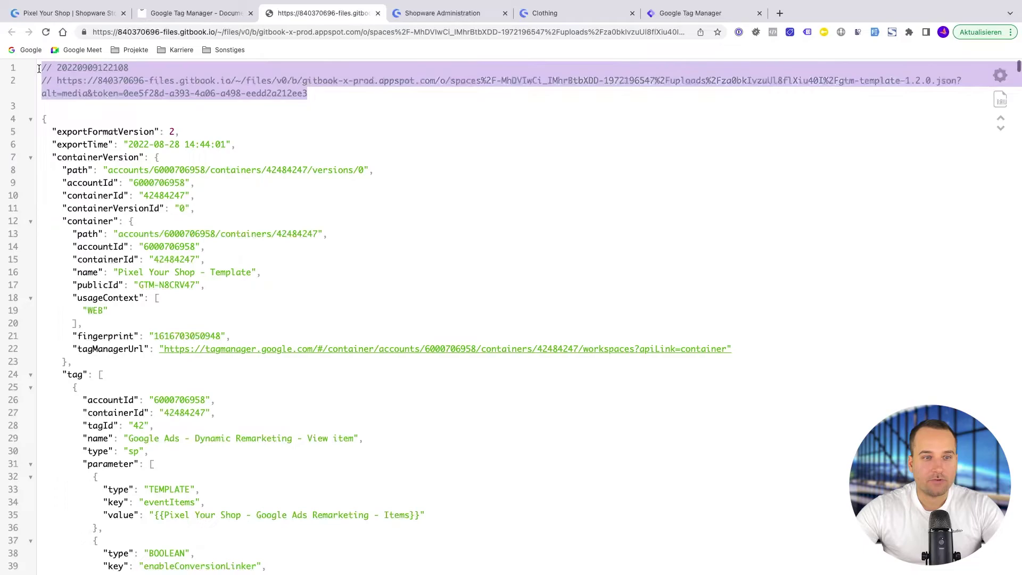
pyautogui.click(45, 119)
pyautogui.hotkey('ctrl', 'a')
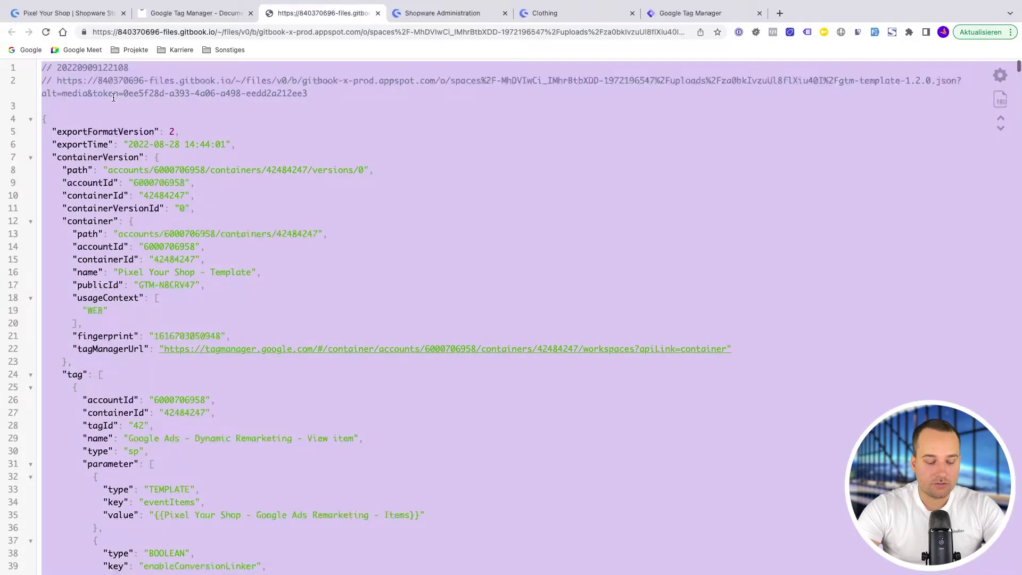
pyautogui.press('End')
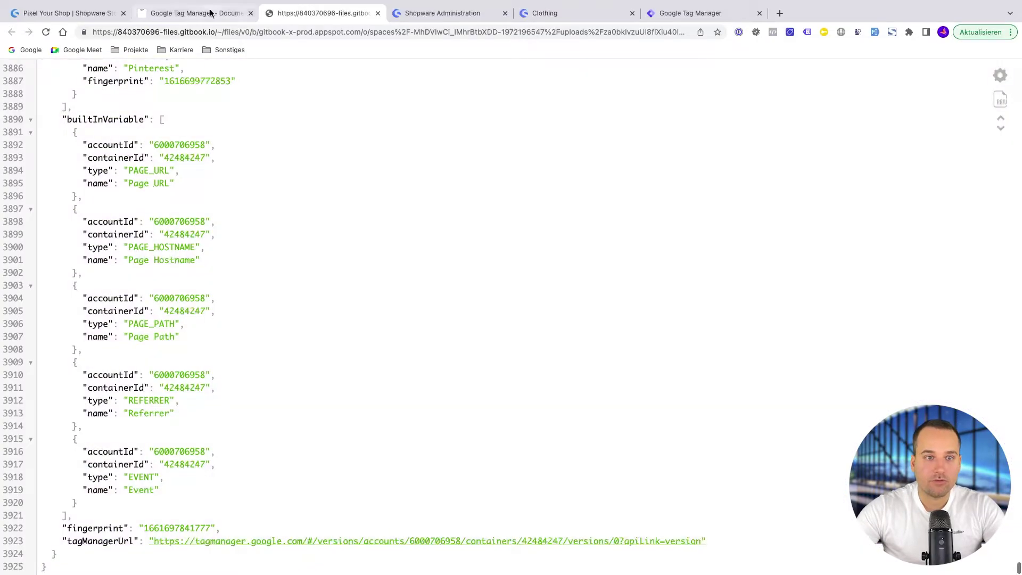
# Step: Revisit the documentation's template download section and select the complete content of the template file
pyautogui.click(210, 13)
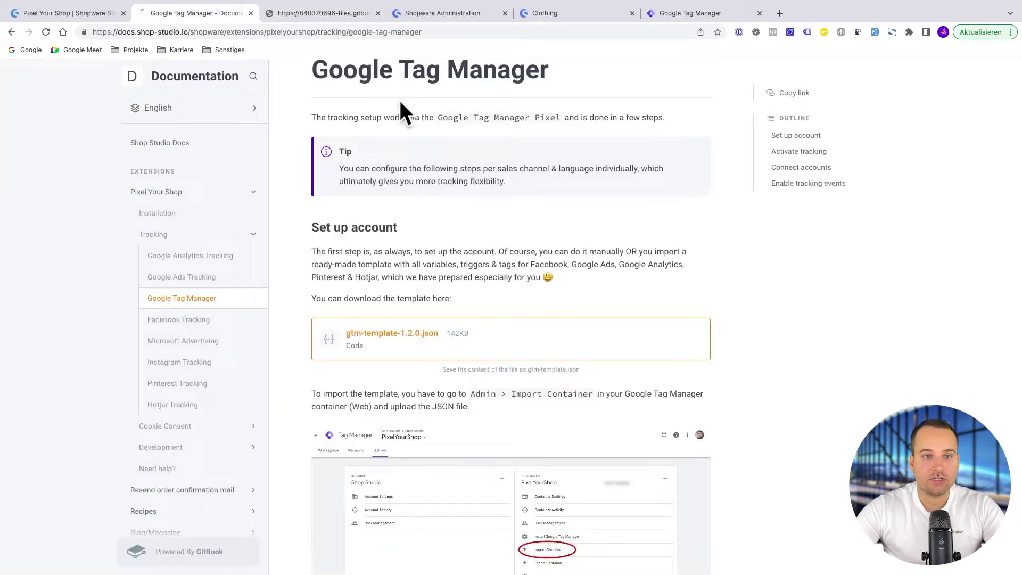
pyautogui.click(324, 13)
pyautogui.scroll(20, 734, 275)
pyautogui.press('super+a')
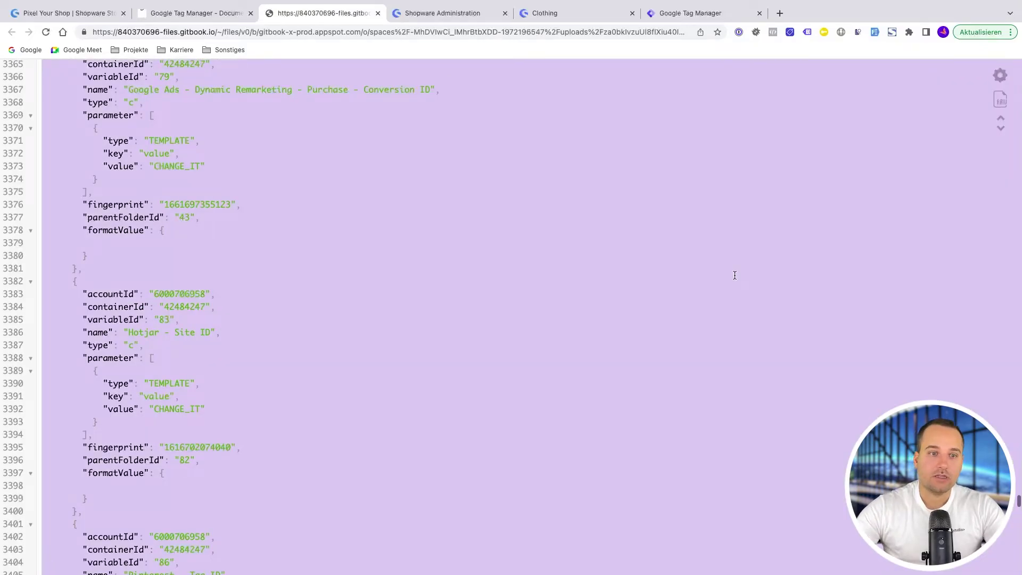
pyautogui.scroll(5, 735, 275)
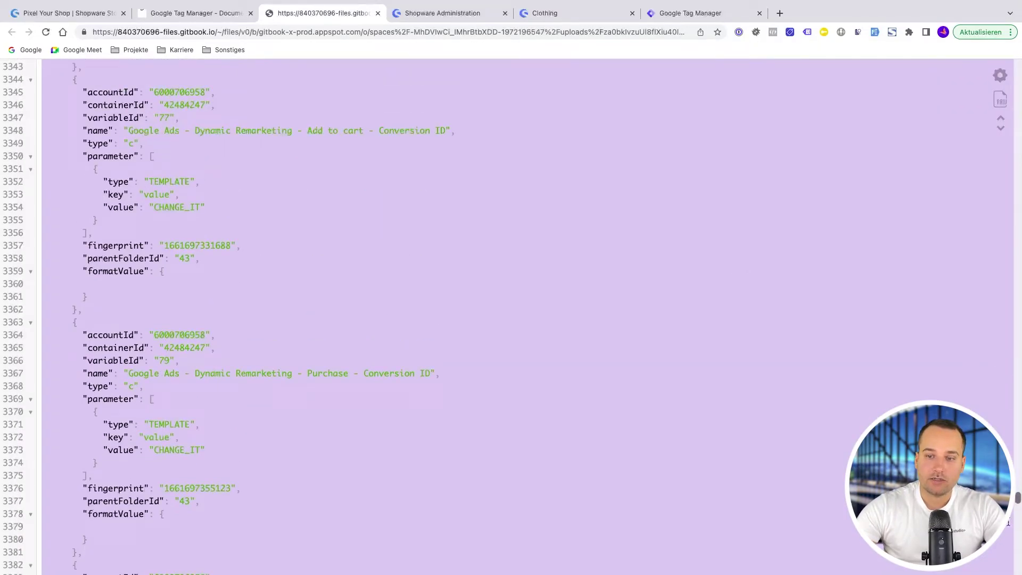
pyautogui.moveTo(1017, 499); pyautogui.dragTo(1004, 69)
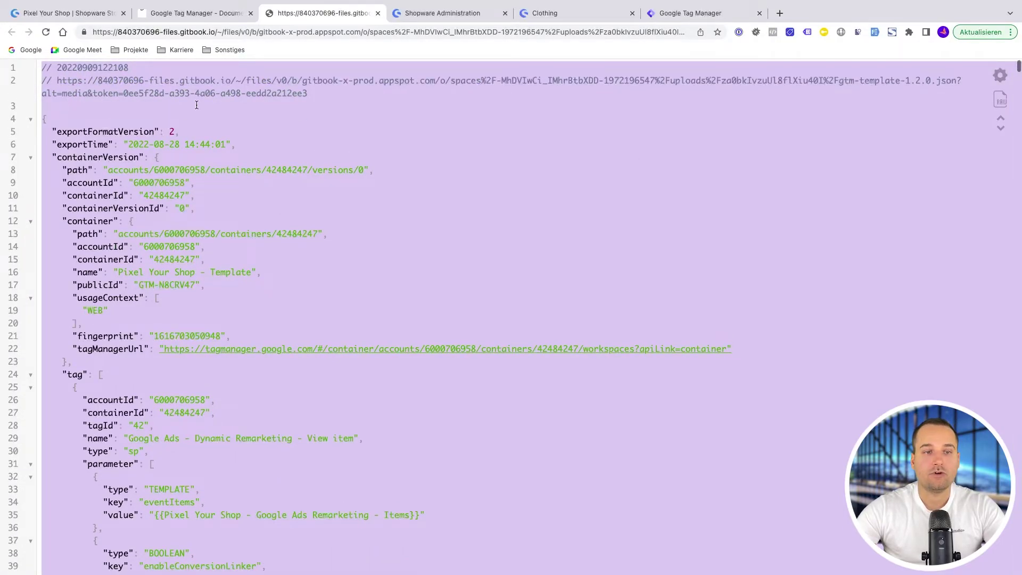
# Step: In Google Tag Manager, import the container file gtm.json into the existing Default Workspace with the Overwrite option and confirm the import
pyautogui.click(693, 13)
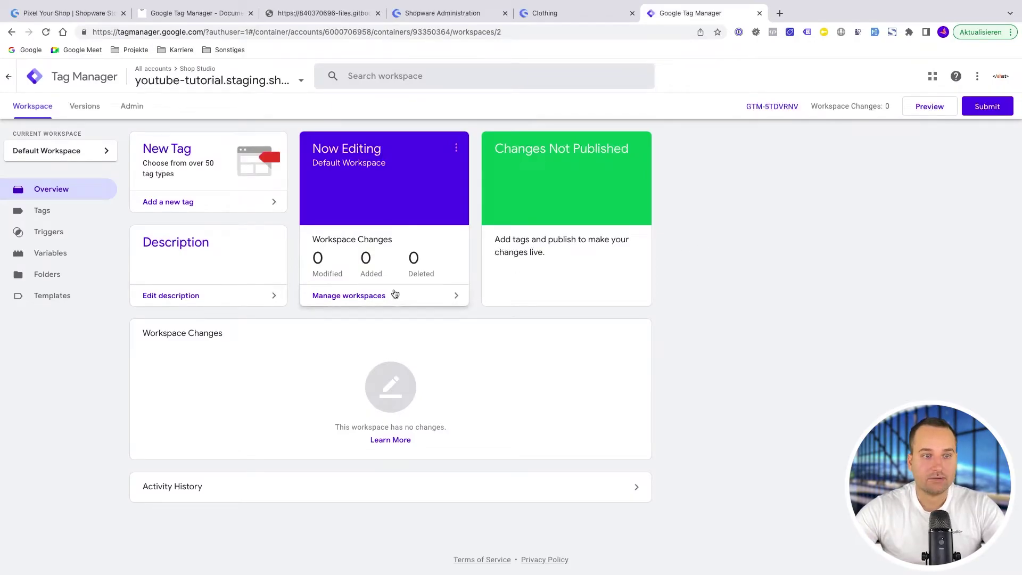
pyautogui.click(133, 116)
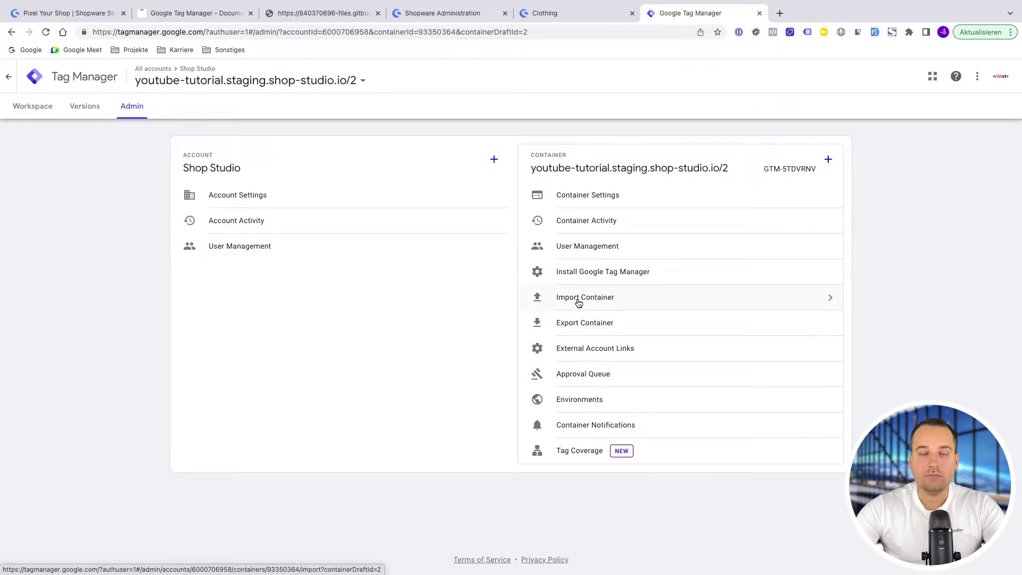
pyautogui.click(579, 303)
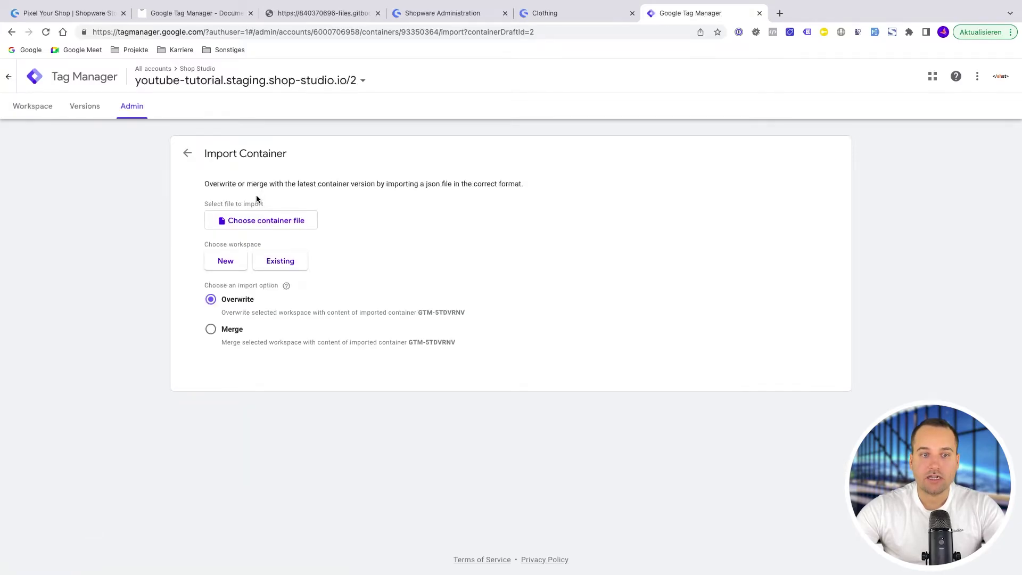
pyautogui.click(262, 220)
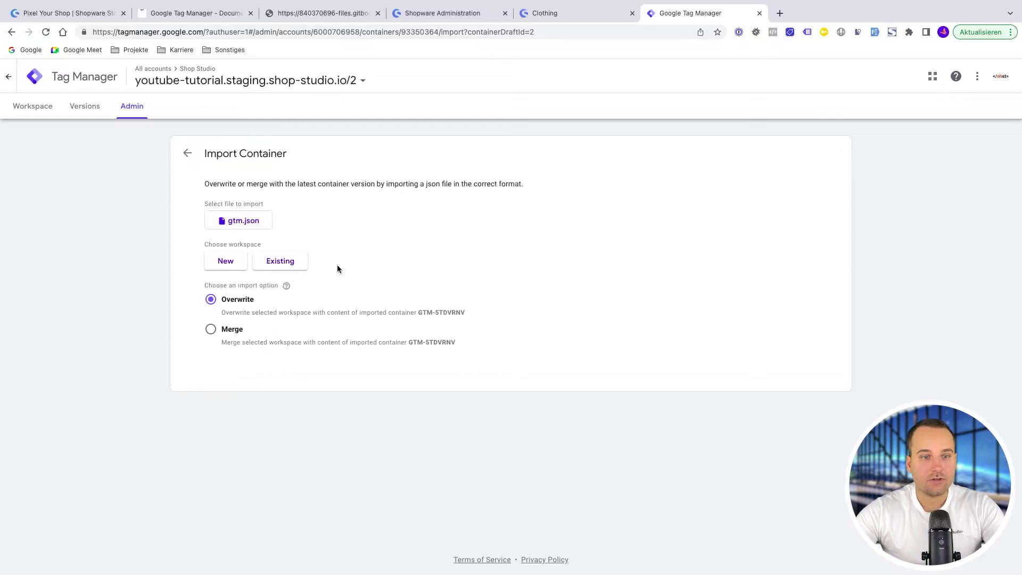
pyautogui.click(285, 272)
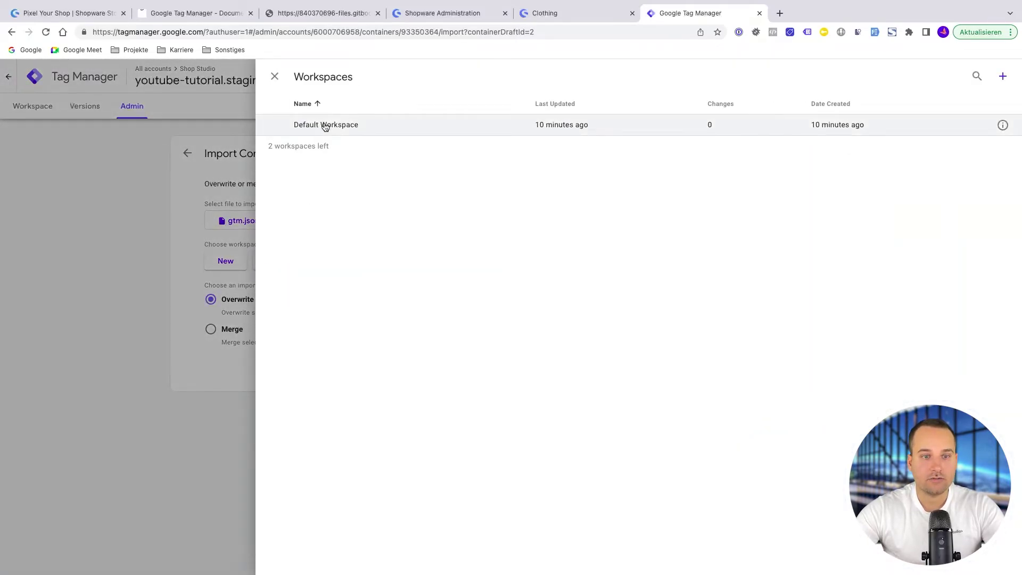
pyautogui.click(325, 126)
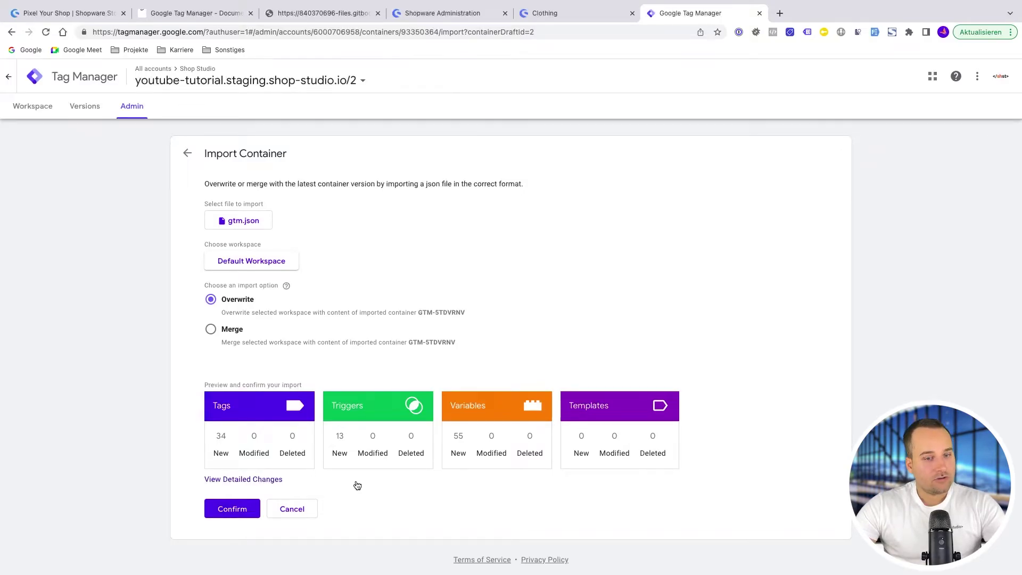
pyautogui.click(245, 506)
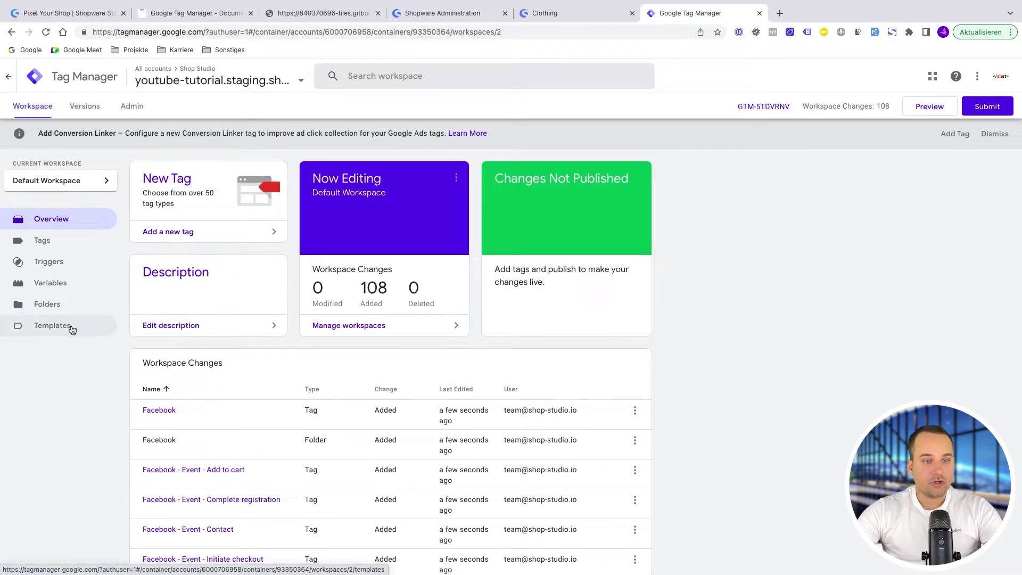
# Step: Expand the imported Pixel Your Shop folder and look through its variables and triggers
pyautogui.click(59, 306)
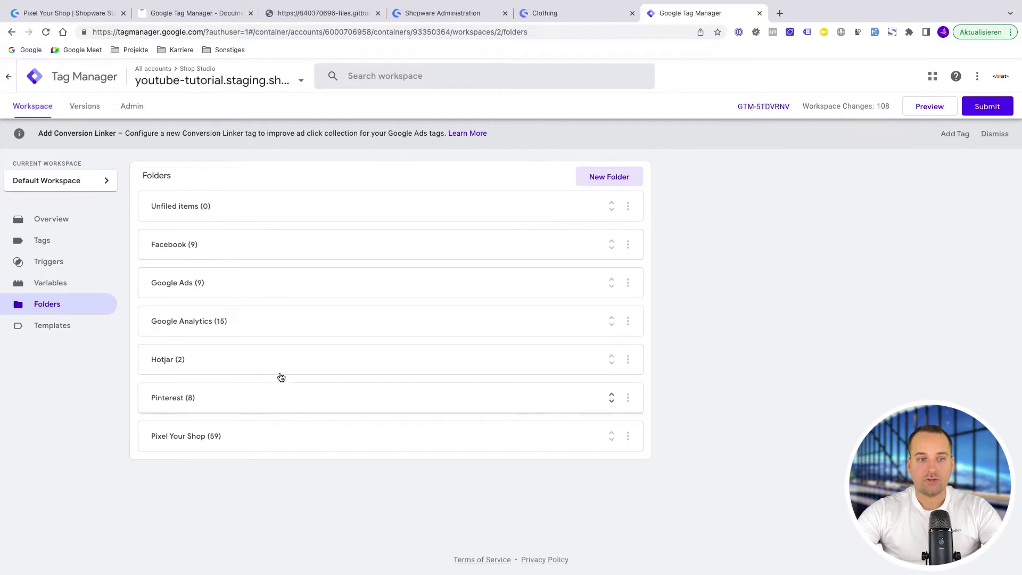
pyautogui.click(231, 444)
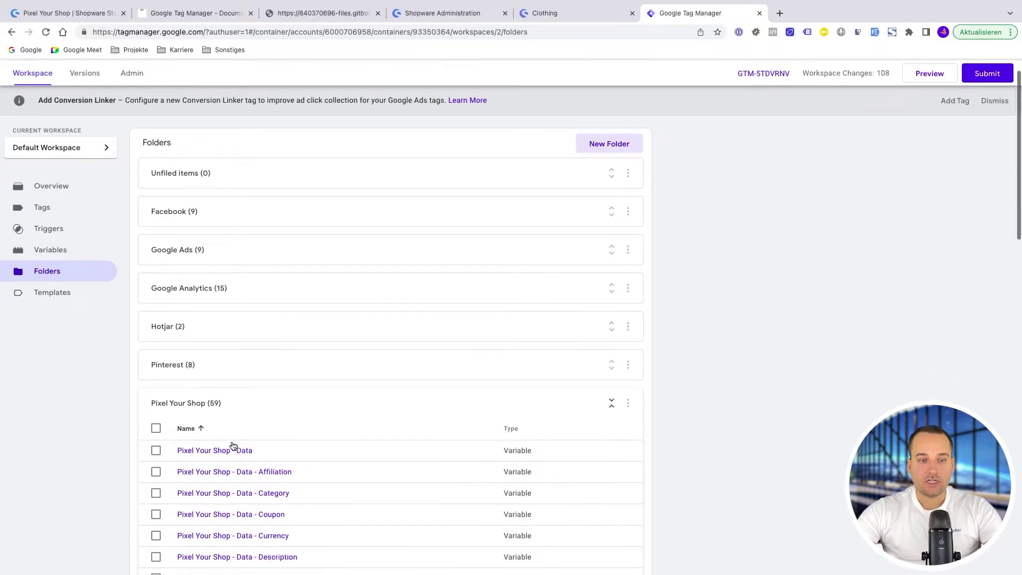
pyautogui.scroll(-4, 232, 447)
pyautogui.scroll(-10, 231, 445)
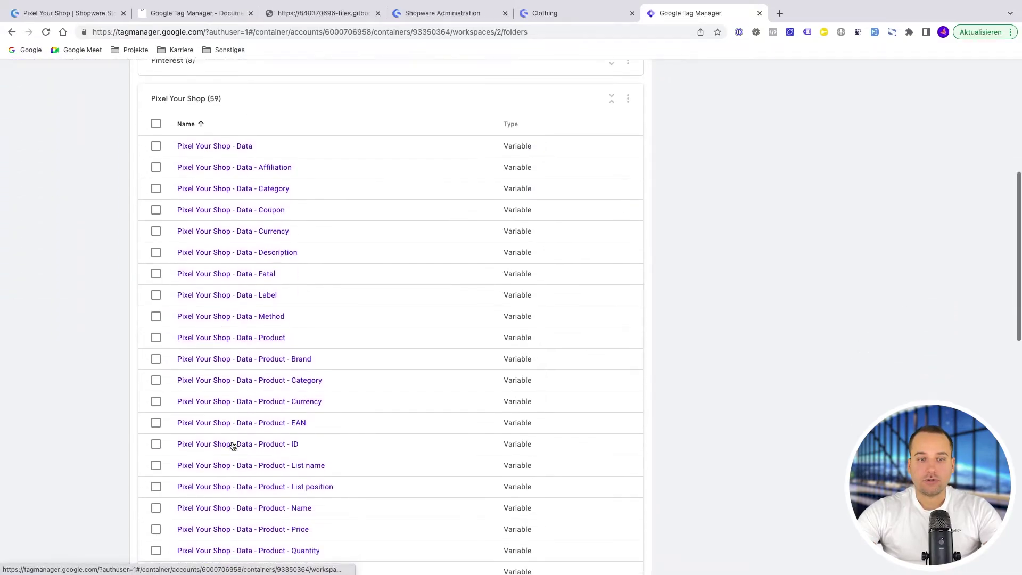
pyautogui.scroll(-2, 519, 461)
pyautogui.scroll(12, 519, 461)
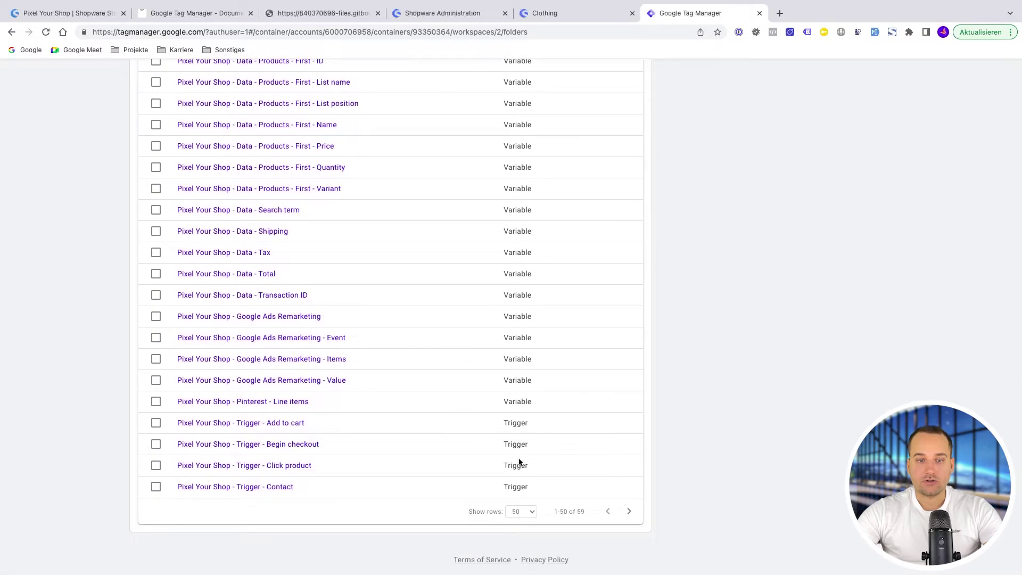
pyautogui.scroll(6, 519, 459)
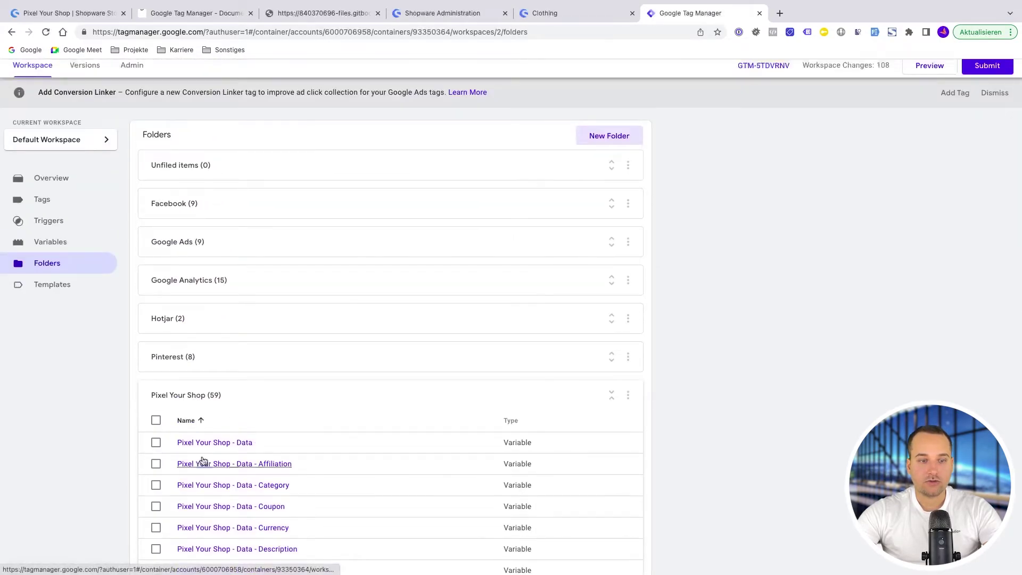
# Step: Expand the Pinterest, Hotjar, Google Analytics and Google Ads folders and review their tags and variables
pyautogui.click(229, 367)
pyautogui.scroll(-1, 323, 435)
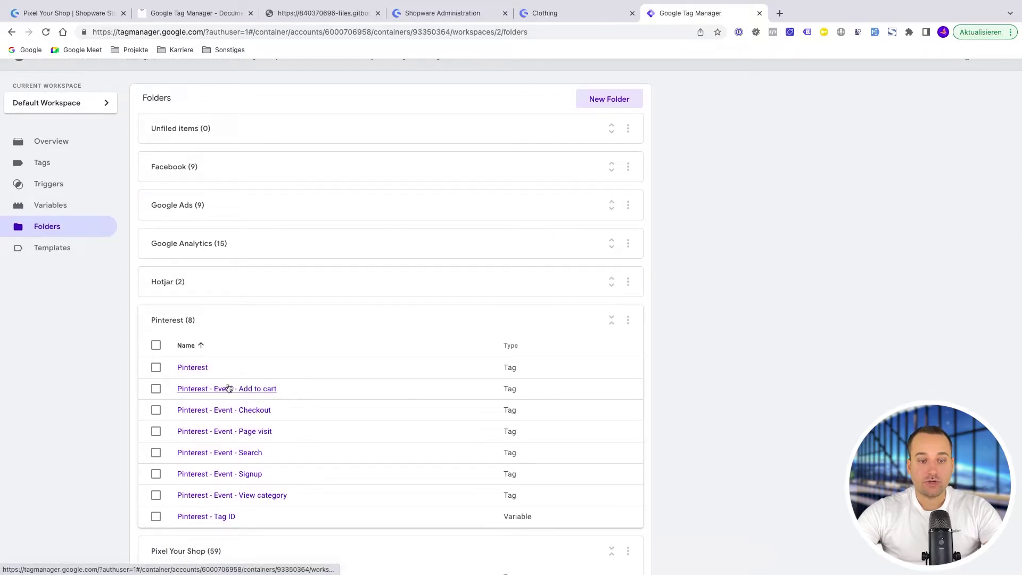
pyautogui.click(235, 290)
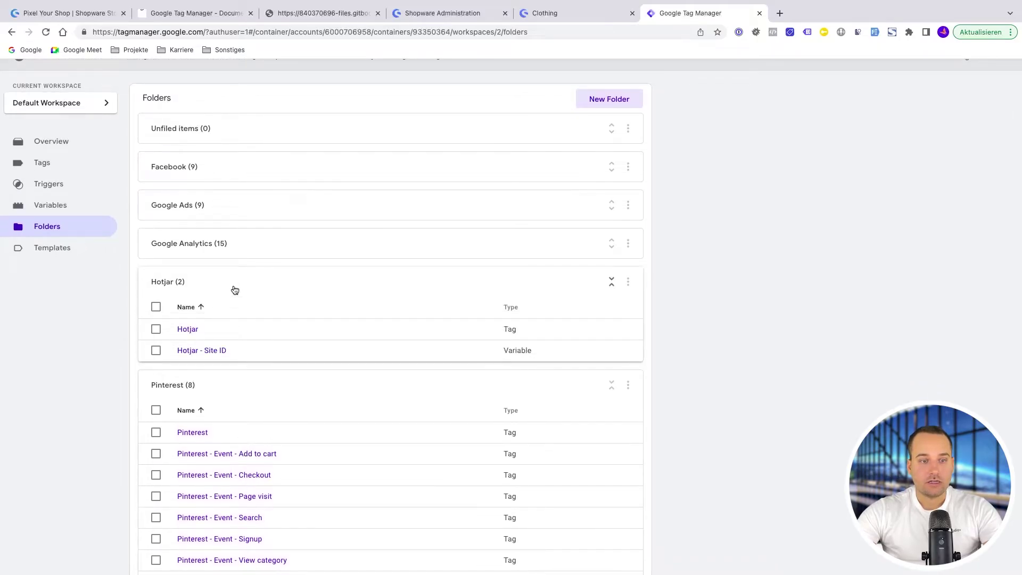
pyautogui.click(262, 251)
pyautogui.scroll(-5, 294, 355)
pyautogui.scroll(4, 295, 355)
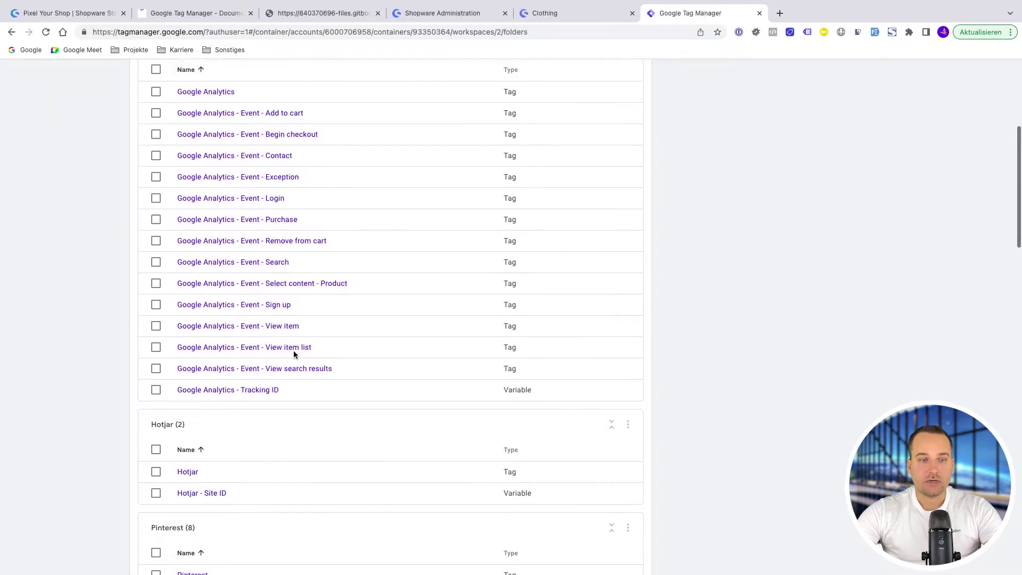
pyautogui.scroll(2, 294, 355)
pyautogui.click(245, 287)
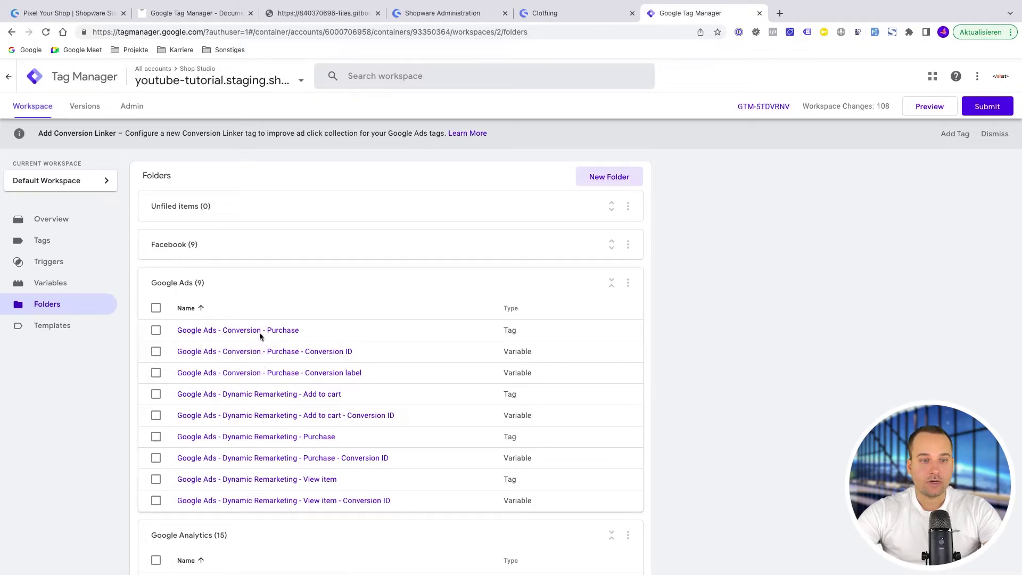
# Step: Expand the Facebook folder and open the configuration of its "Facebook - Pixel ID" variable
pyautogui.click(261, 250)
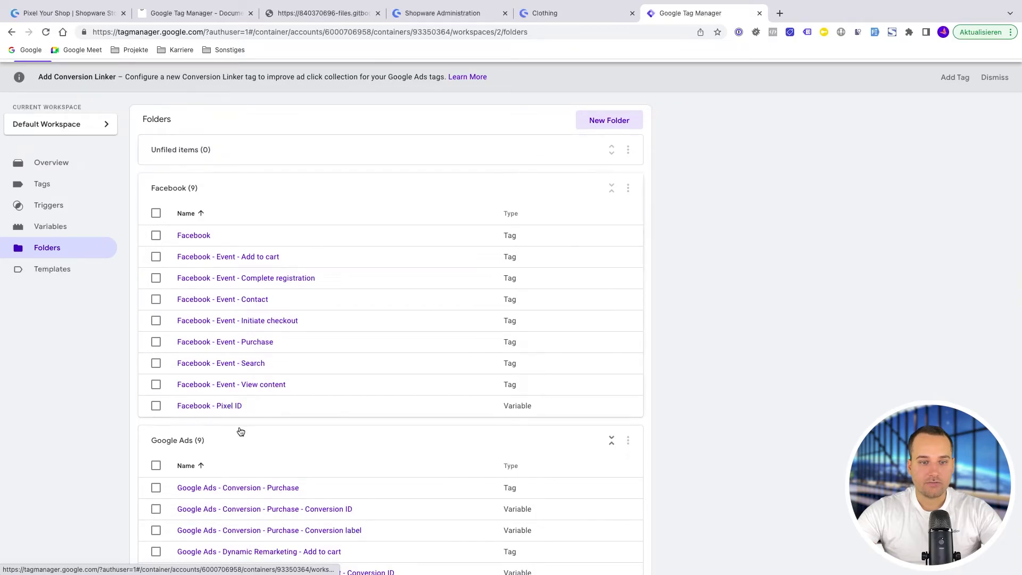
pyautogui.click(222, 408)
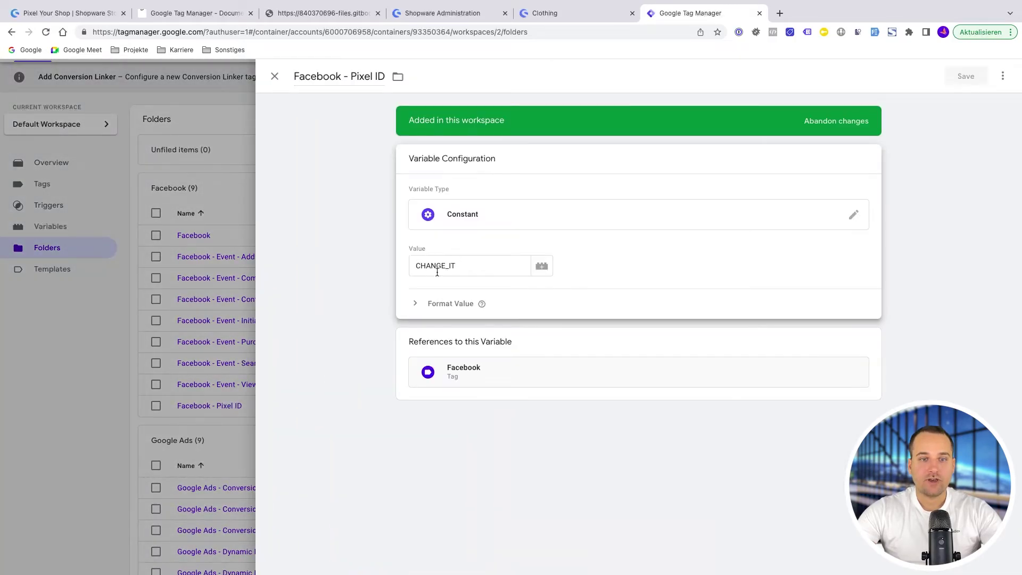
# Step: Close the Facebook pixel variable and open the value of the "Google Analytics - Tracking ID" variable for editing
pyautogui.click(273, 78)
pyautogui.scroll(-8, 297, 337)
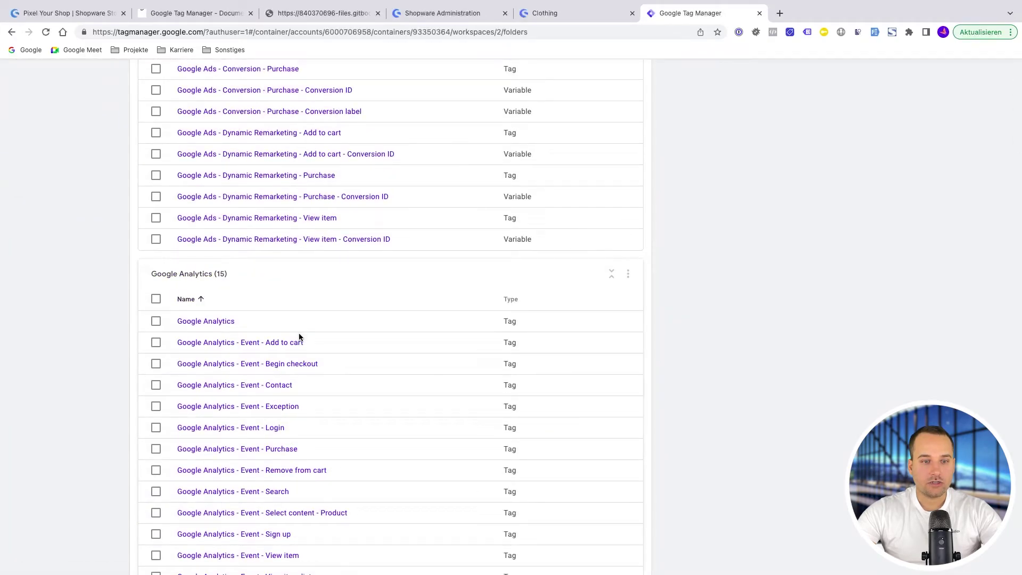
pyautogui.scroll(-3, 255, 405)
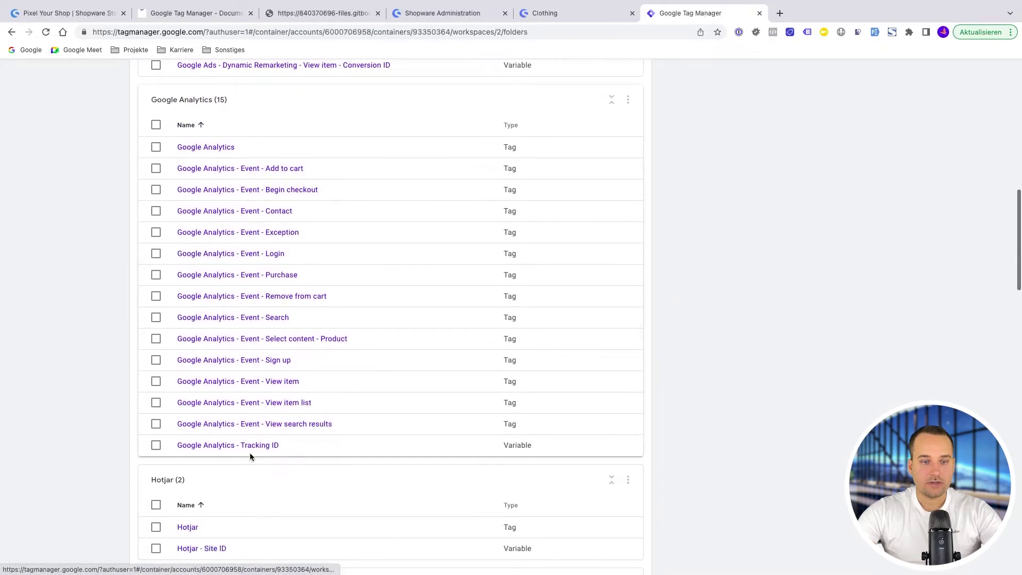
pyautogui.click(243, 448)
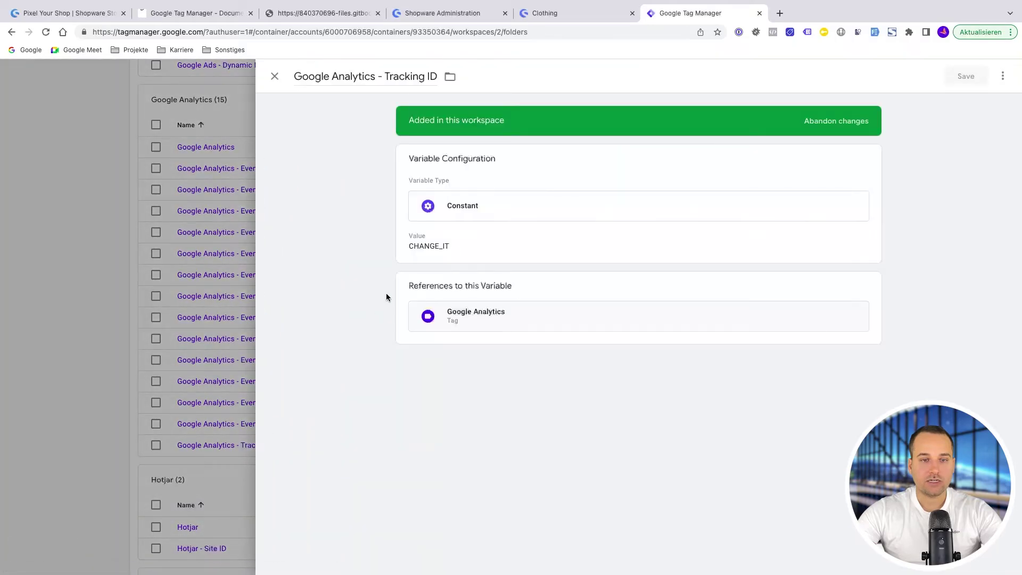
pyautogui.click(447, 256)
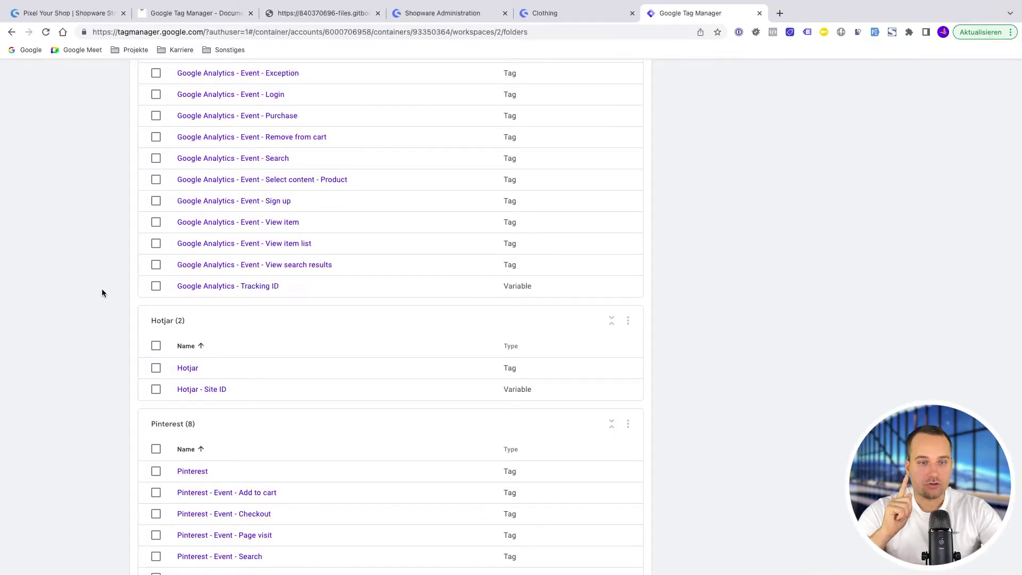
# Step: Look through the remaining folders for ID variables, inspect the "Hotjar - Site ID" variable's configuration and close it
pyautogui.scroll(-1, 205, 399)
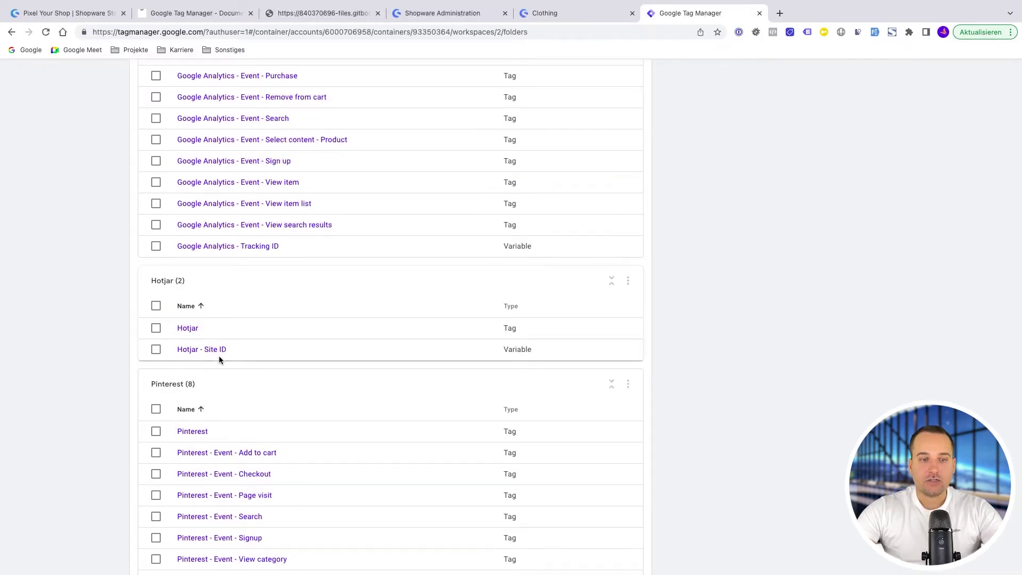
pyautogui.scroll(-5, 245, 426)
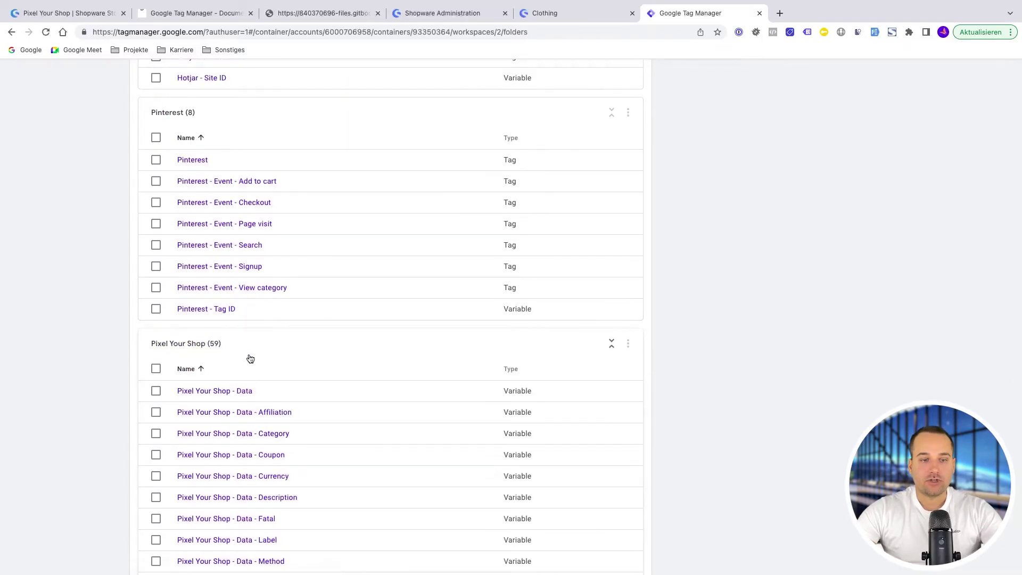
pyautogui.scroll(20, 250, 358)
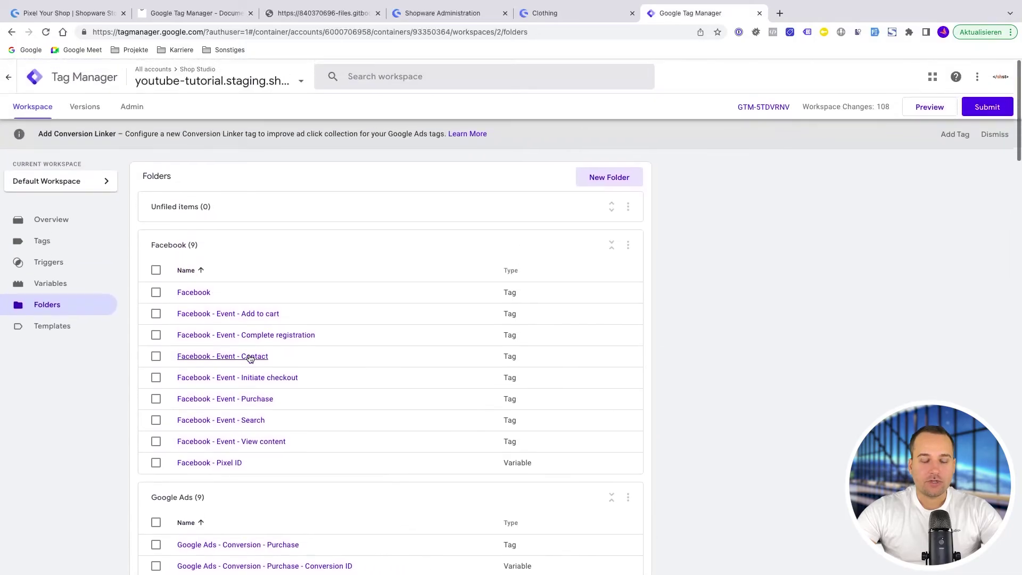
pyautogui.scroll(-15, 250, 359)
pyautogui.scroll(2, 248, 354)
pyautogui.click(218, 291)
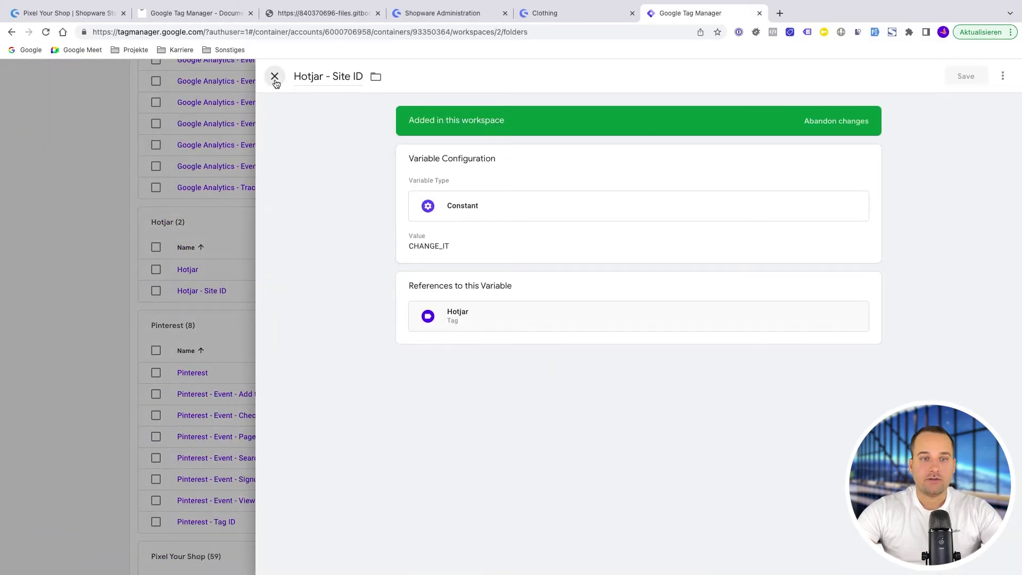
pyautogui.click(275, 77)
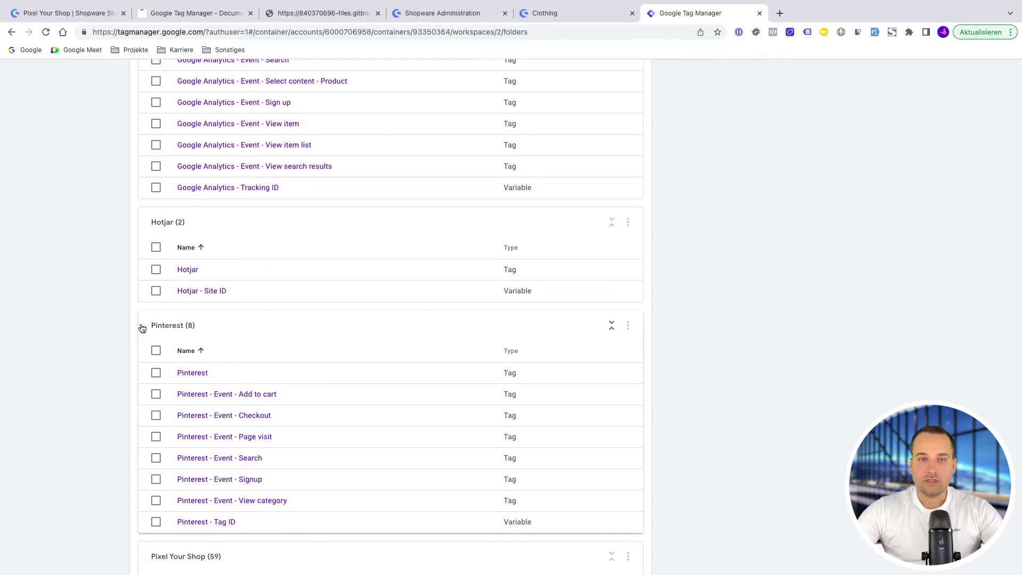
# Step: Open the Hotjar tag's triggering settings and try to add the All Pages trigger as an exception
pyautogui.click(195, 272)
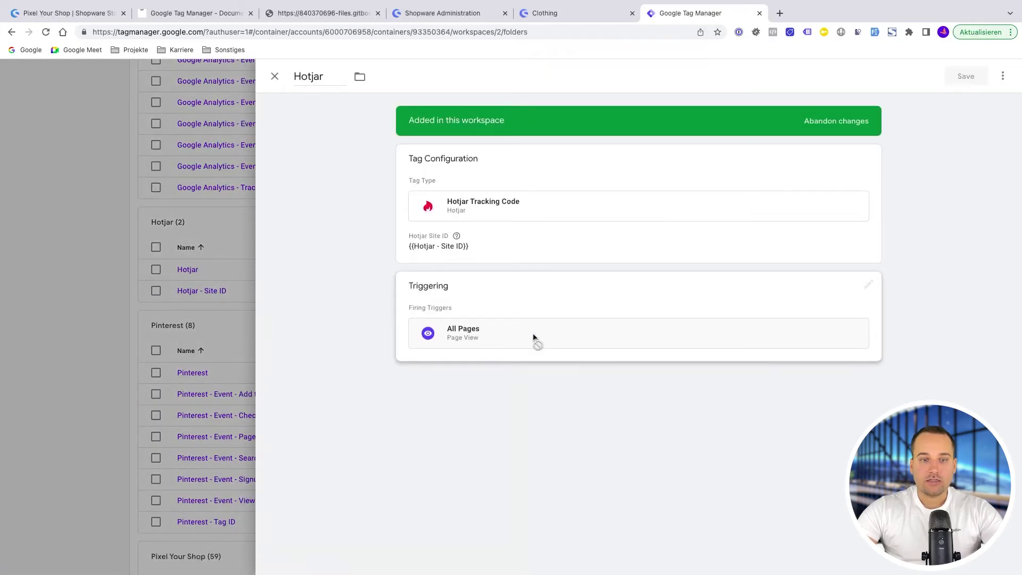
pyautogui.click(857, 296)
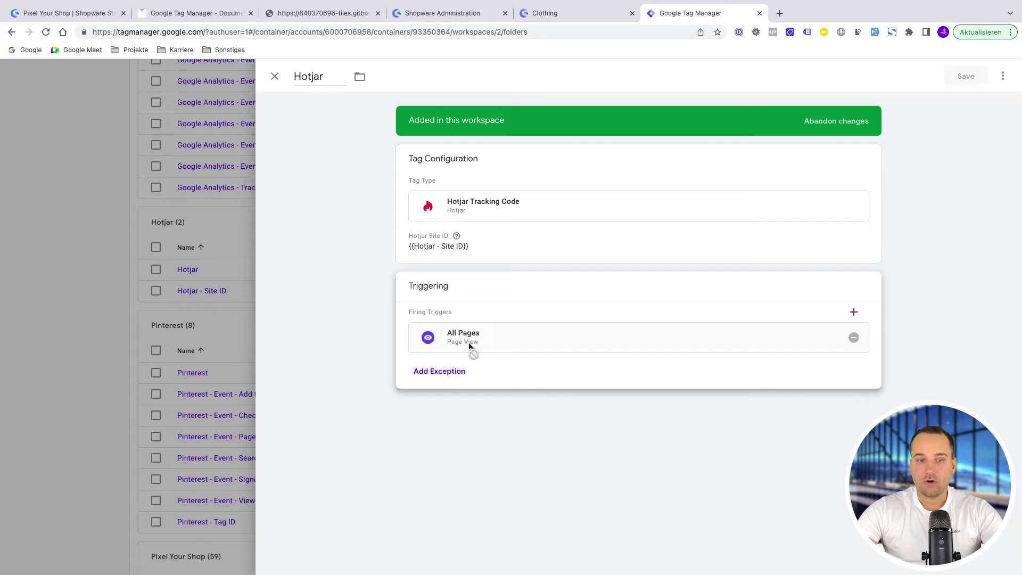
pyautogui.click(455, 371)
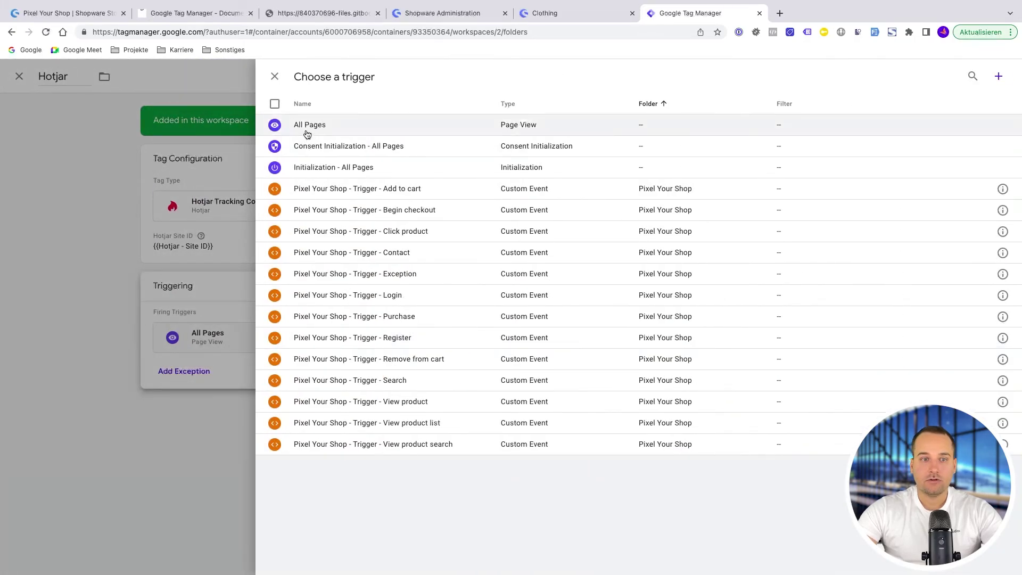
pyautogui.click(307, 128)
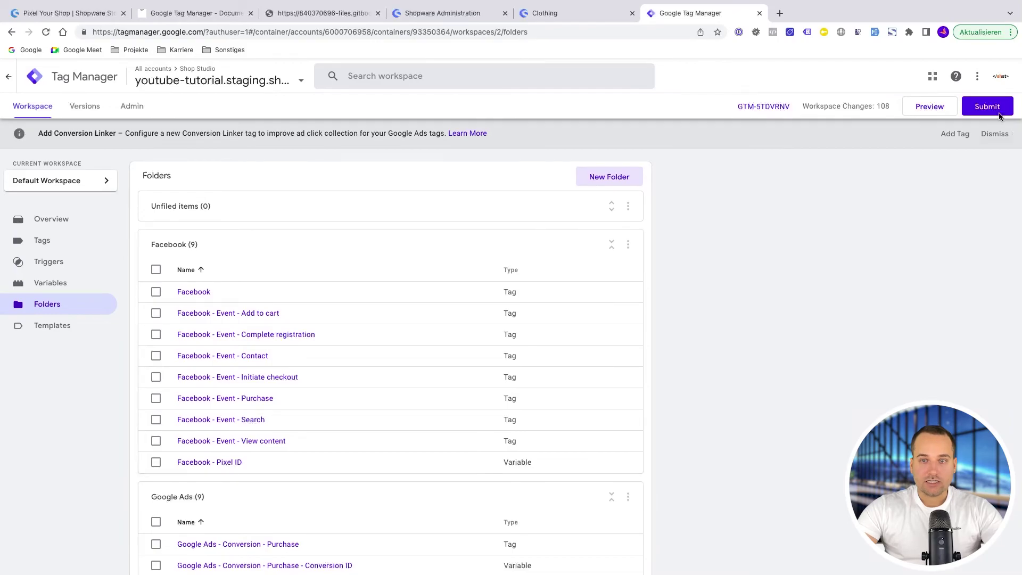
# Step: Submit the workspace changes and publish them as a new version to the Live environment without a version name or description
pyautogui.click(984, 105)
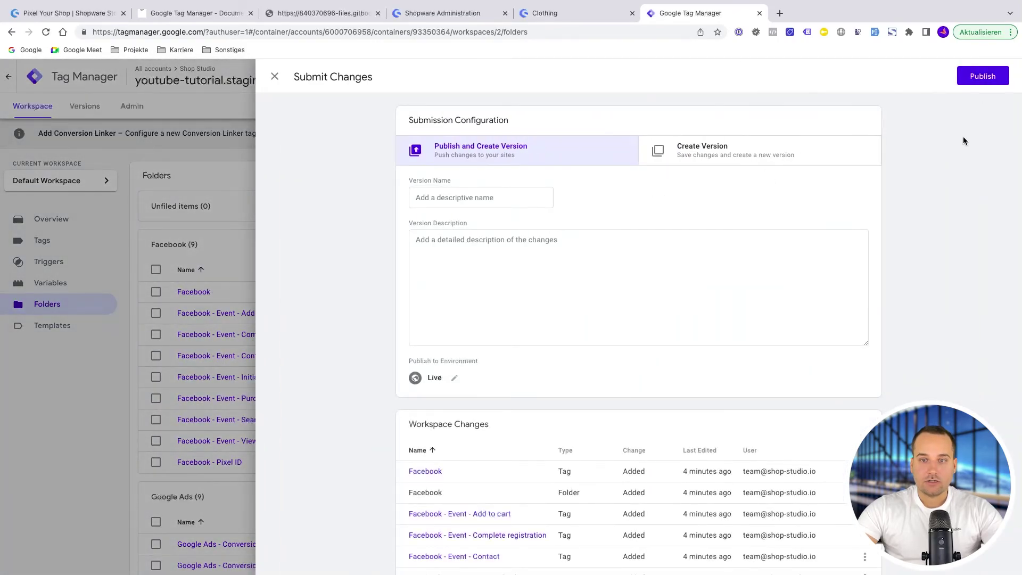
pyautogui.click(976, 86)
pyautogui.click(653, 387)
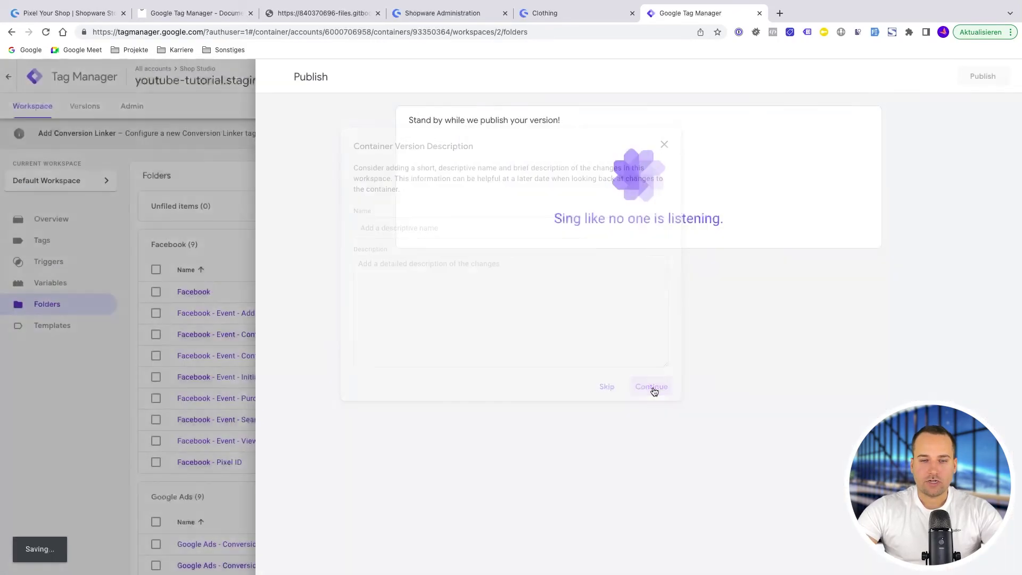